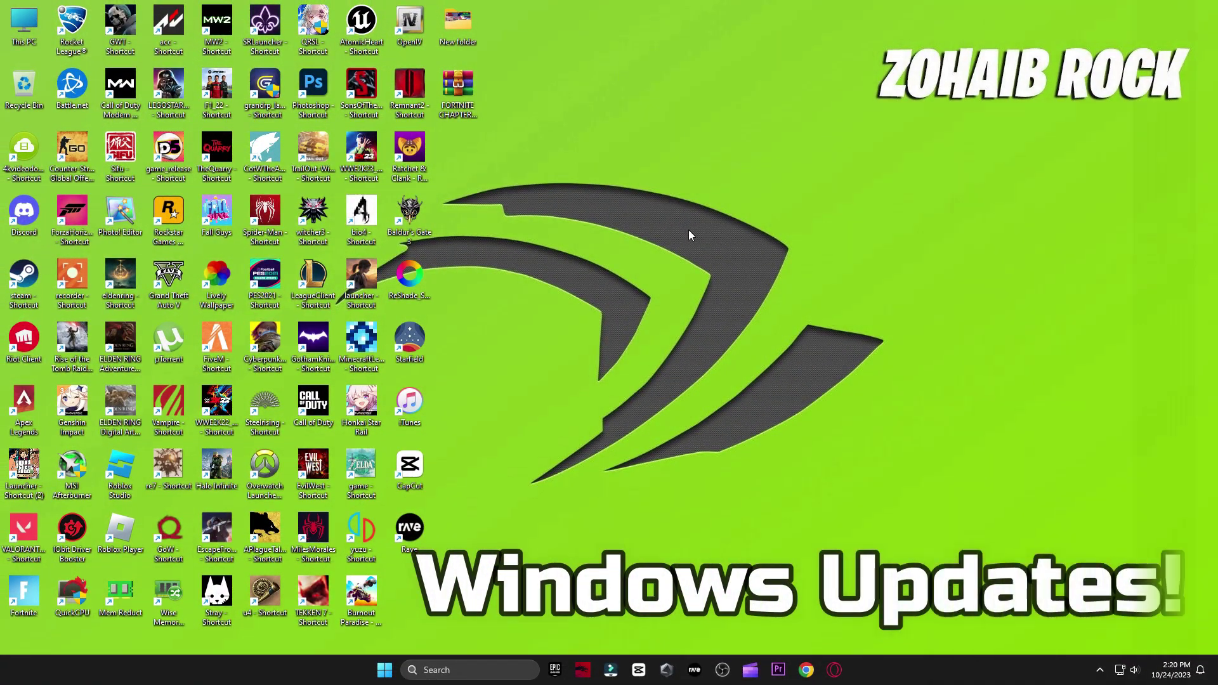
# Step: Open the Windows Update settings, check for updates, and close Settings
pyautogui.click(436, 674)
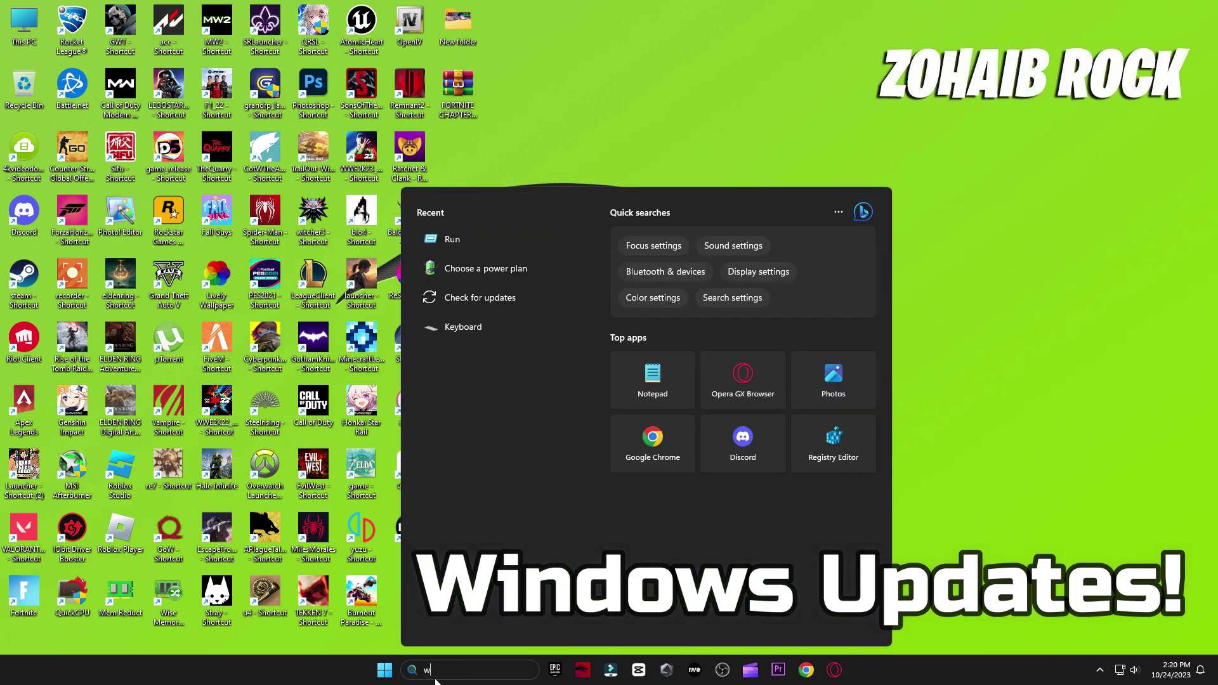
pyautogui.write('windows')
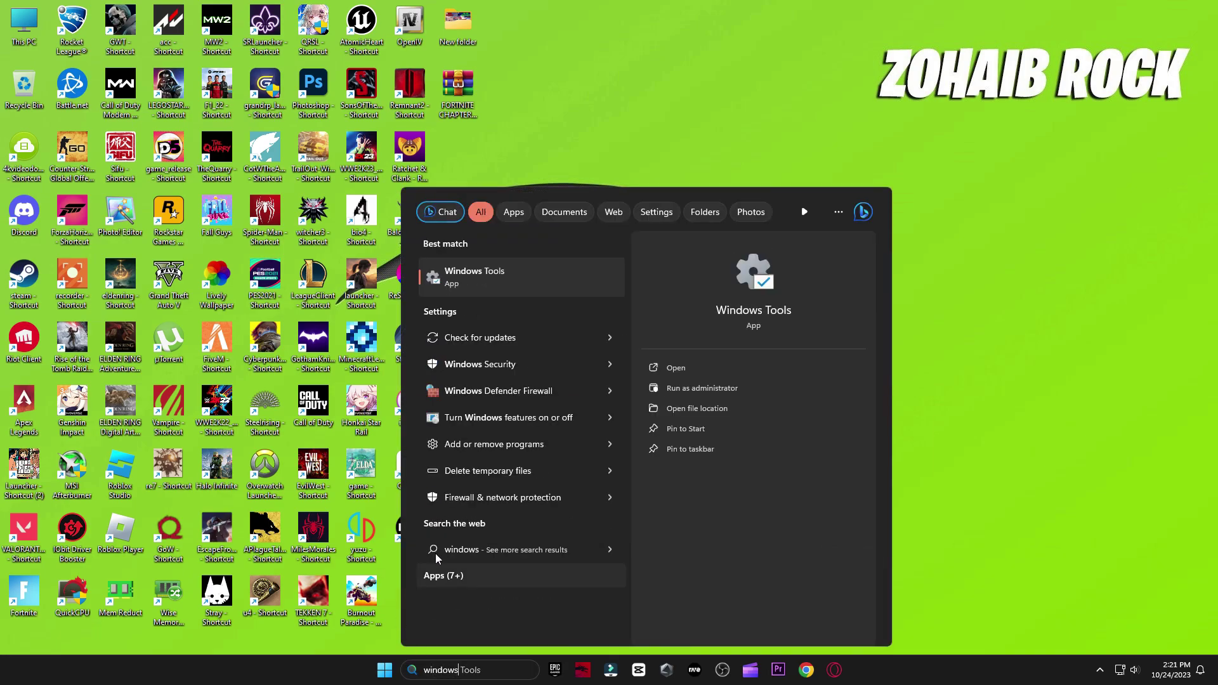
pyautogui.click(431, 326)
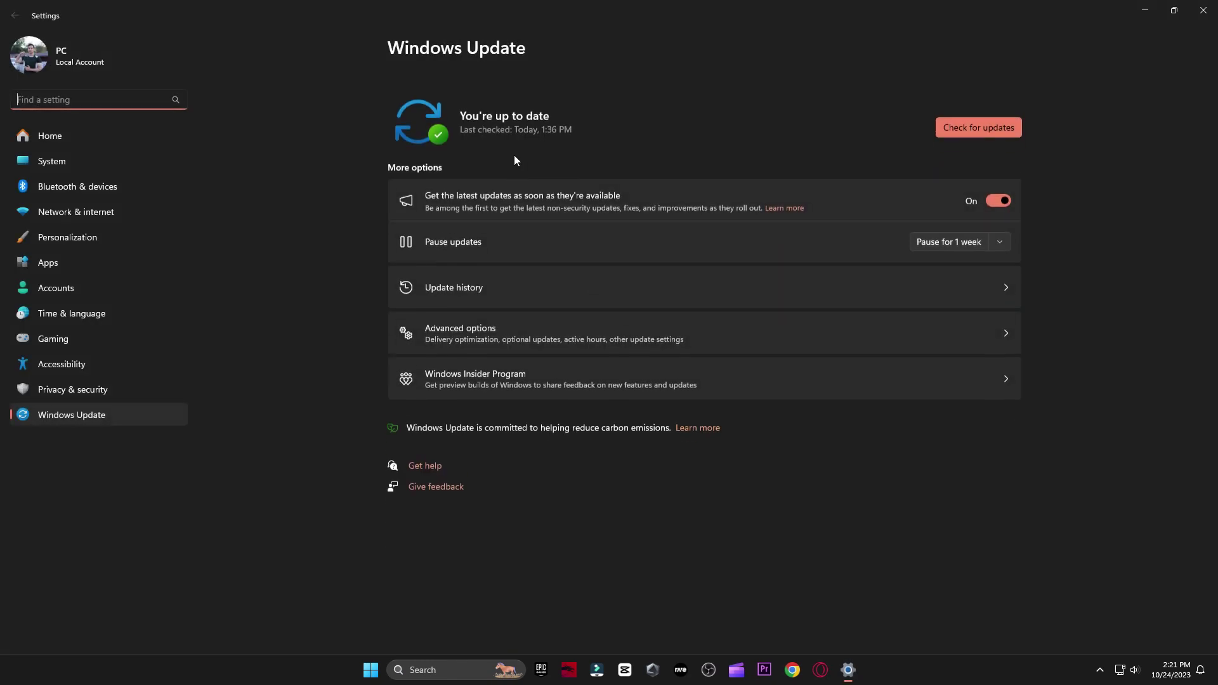
pyautogui.click(1005, 103)
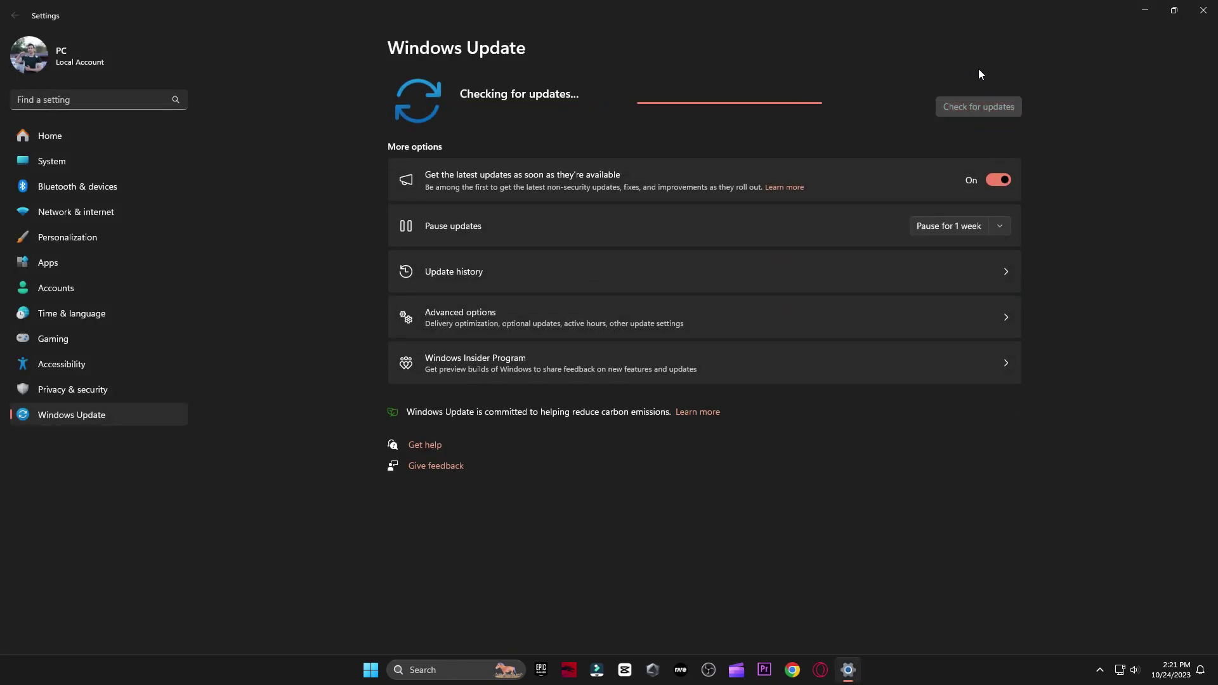
pyautogui.click(1204, 11)
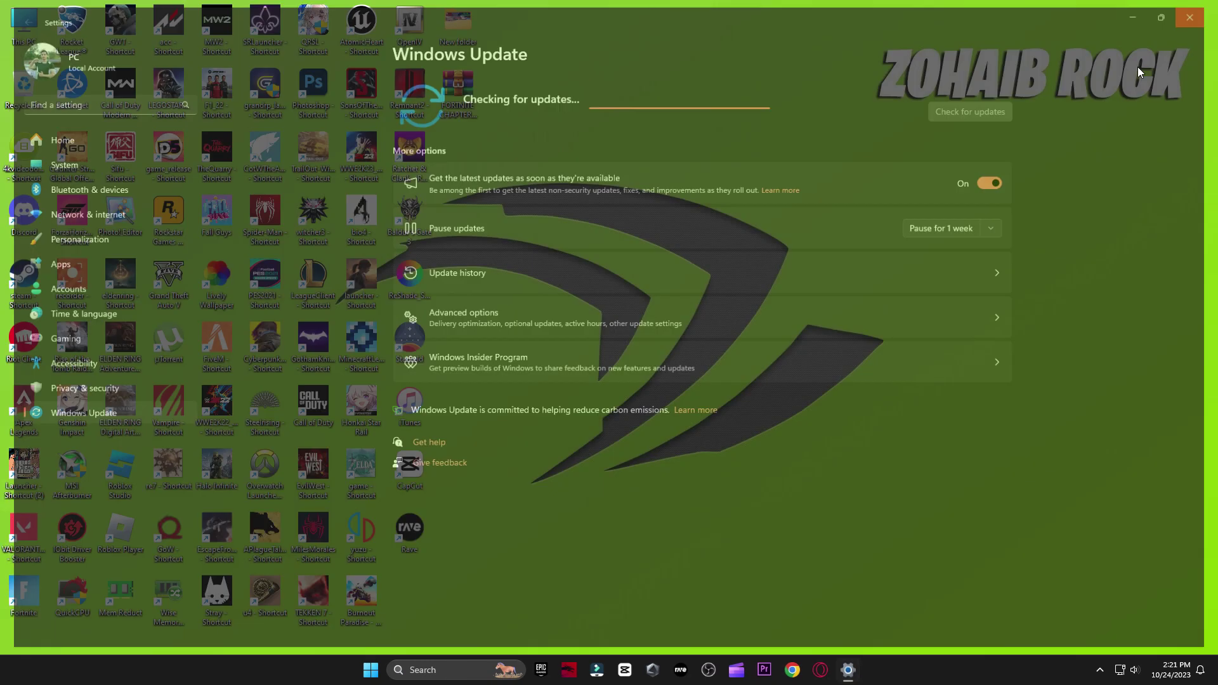
# Step: Open GeForce Experience, check for graphics driver updates, and close it
pyautogui.click(470, 671)
pyautogui.write('gef')
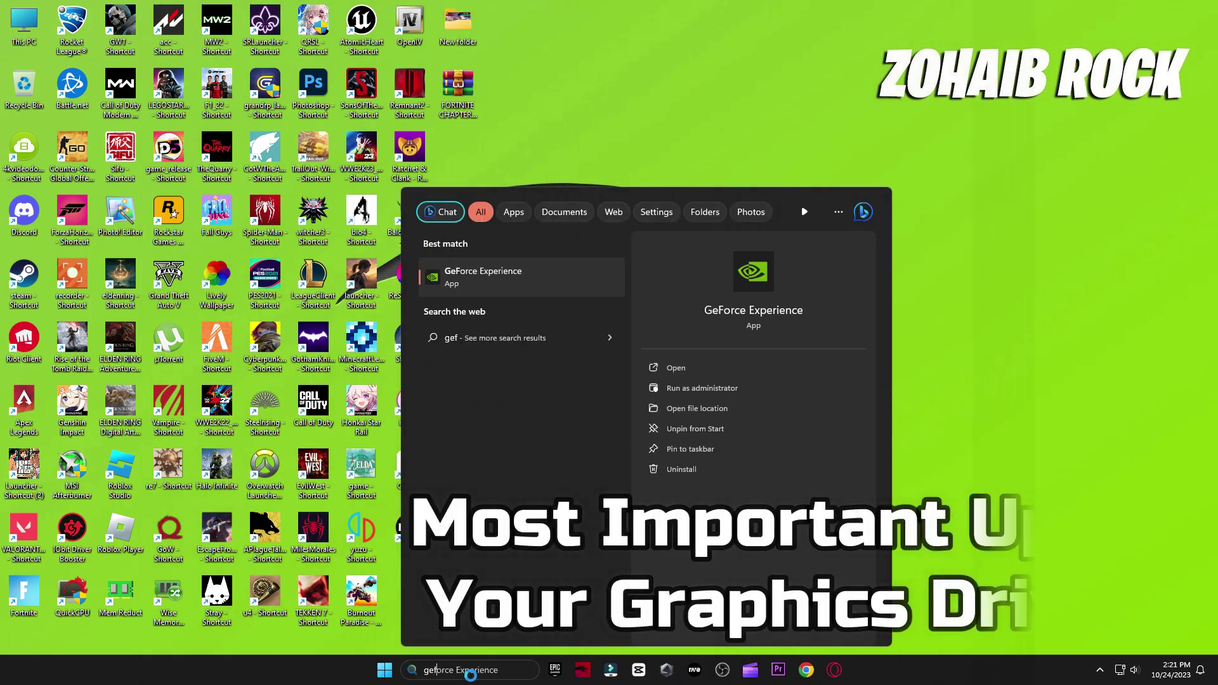
pyautogui.click(533, 276)
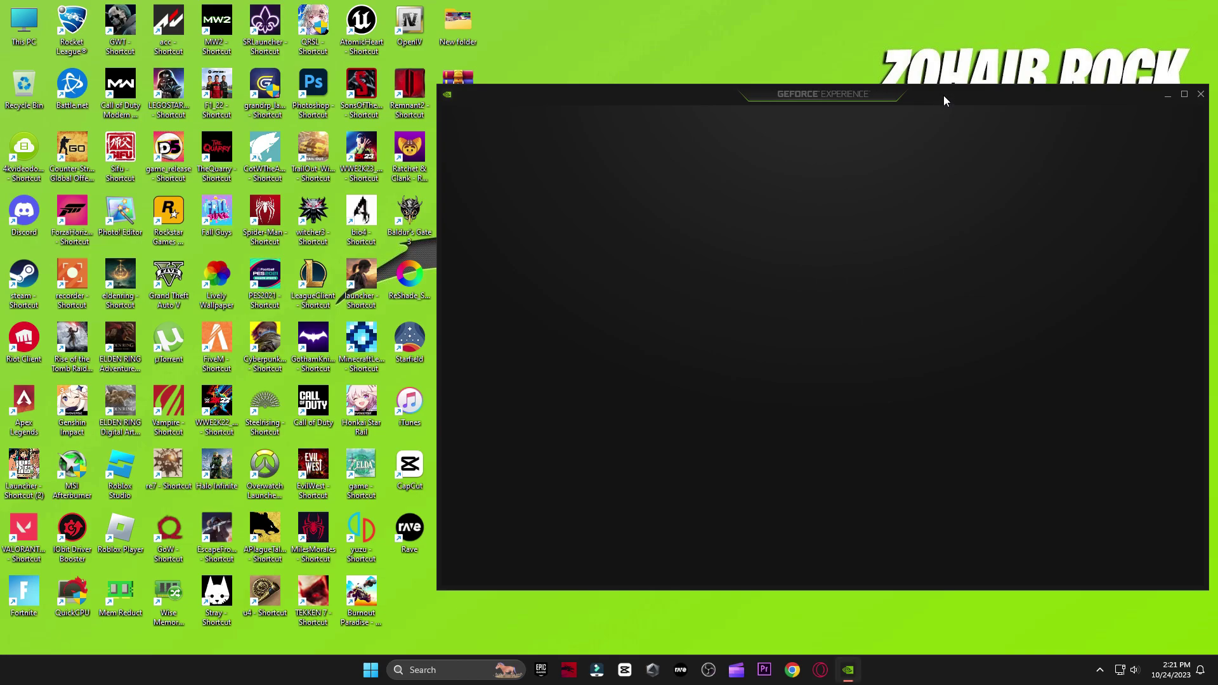
pyautogui.moveTo(943, 95); pyautogui.dragTo(944, 109)
pyautogui.click(564, 136)
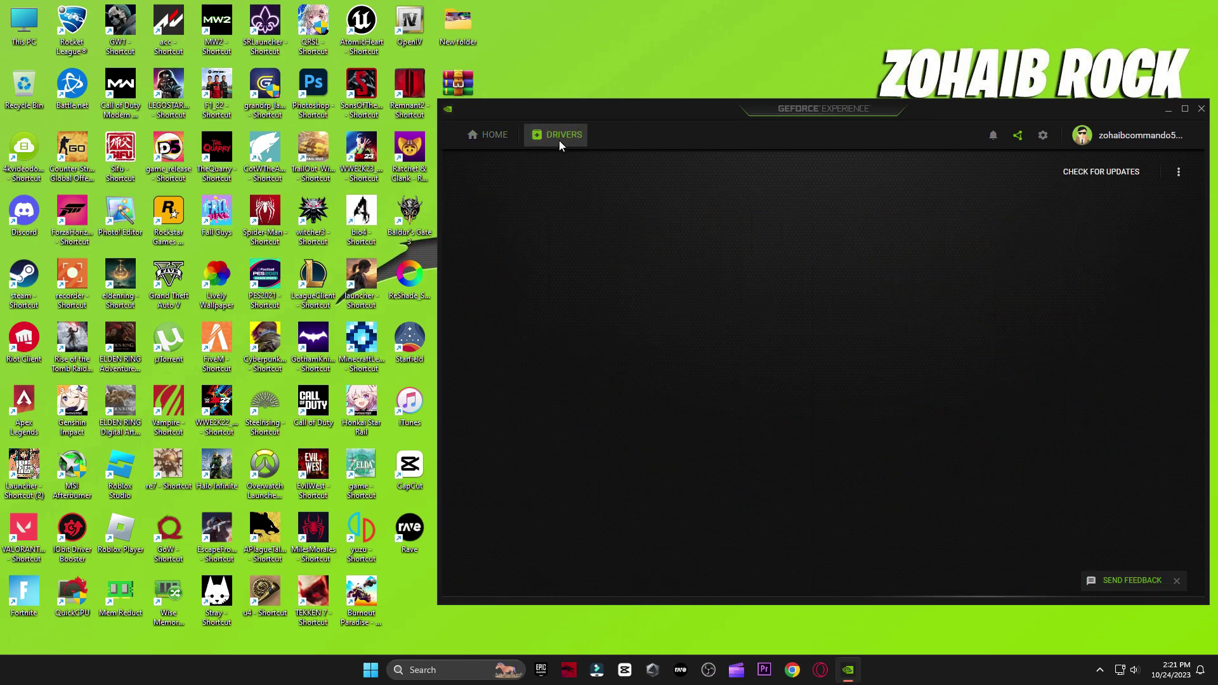
pyautogui.click(1052, 171)
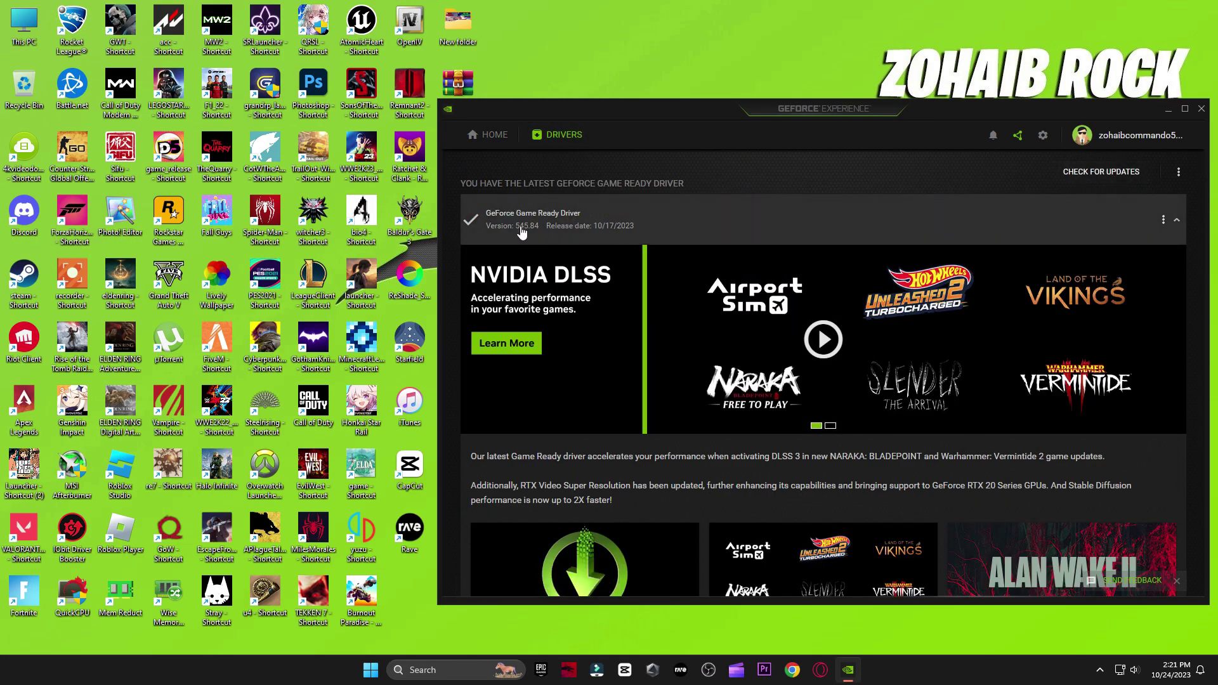
pyautogui.click(1201, 108)
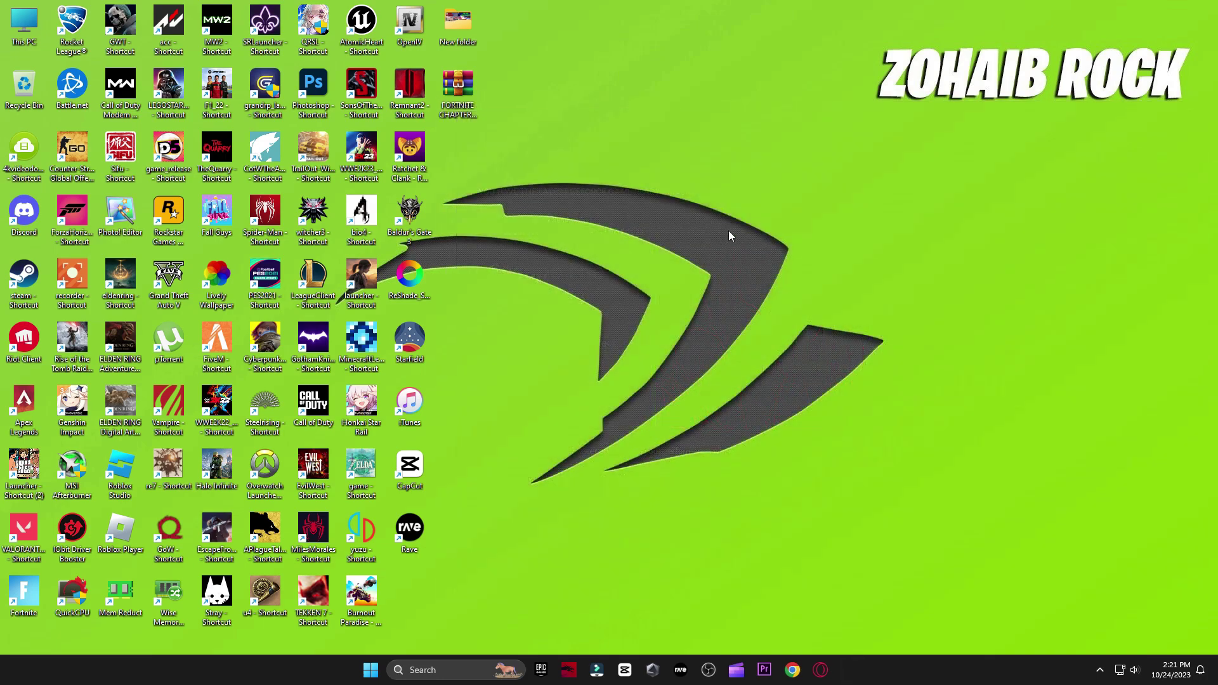
# Step: Extract the Fortnite Chapter 4 Season 4 FPS boost pack archive onto an empty desktop area and place the extracted folder beside it
pyautogui.moveTo(467, 100); pyautogui.dragTo(748, 153)
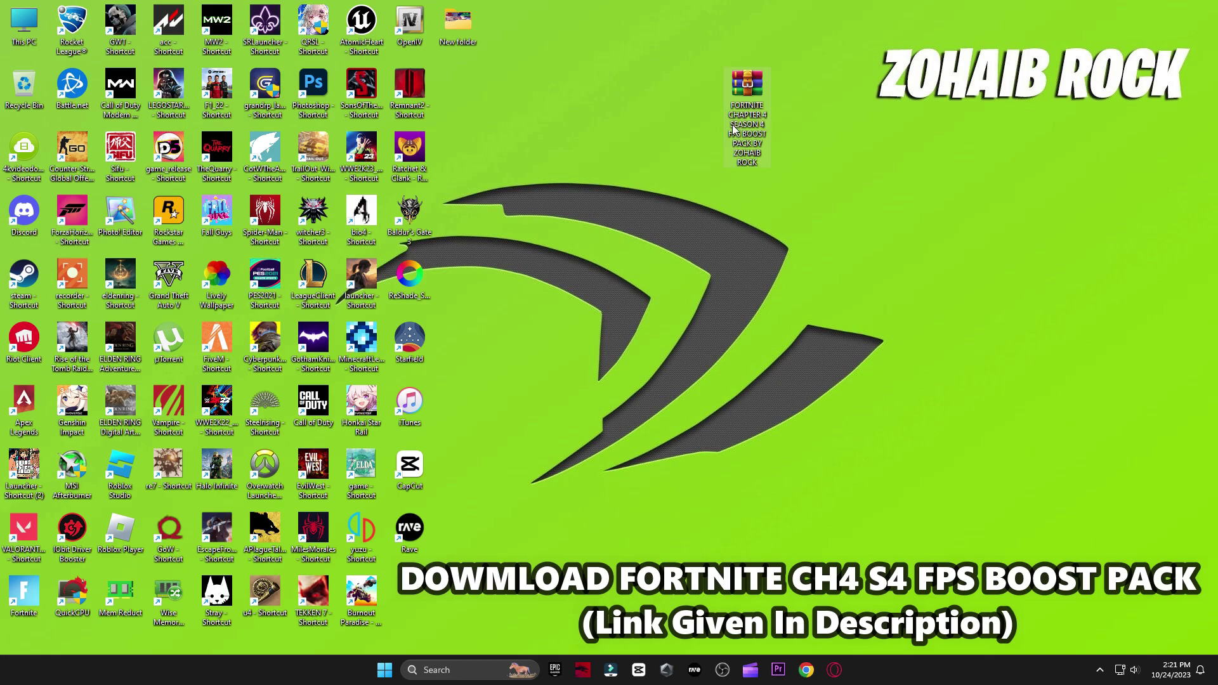
pyautogui.rightClick(744, 99)
pyautogui.moveTo(772, 329)
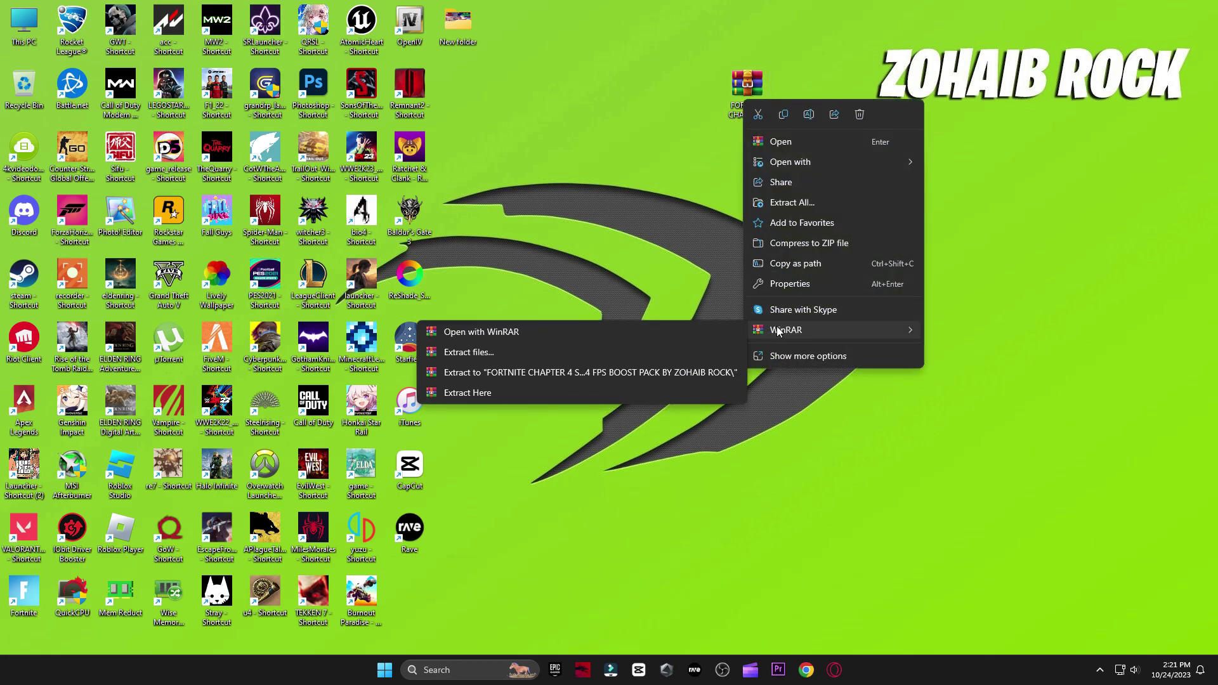
pyautogui.click(493, 394)
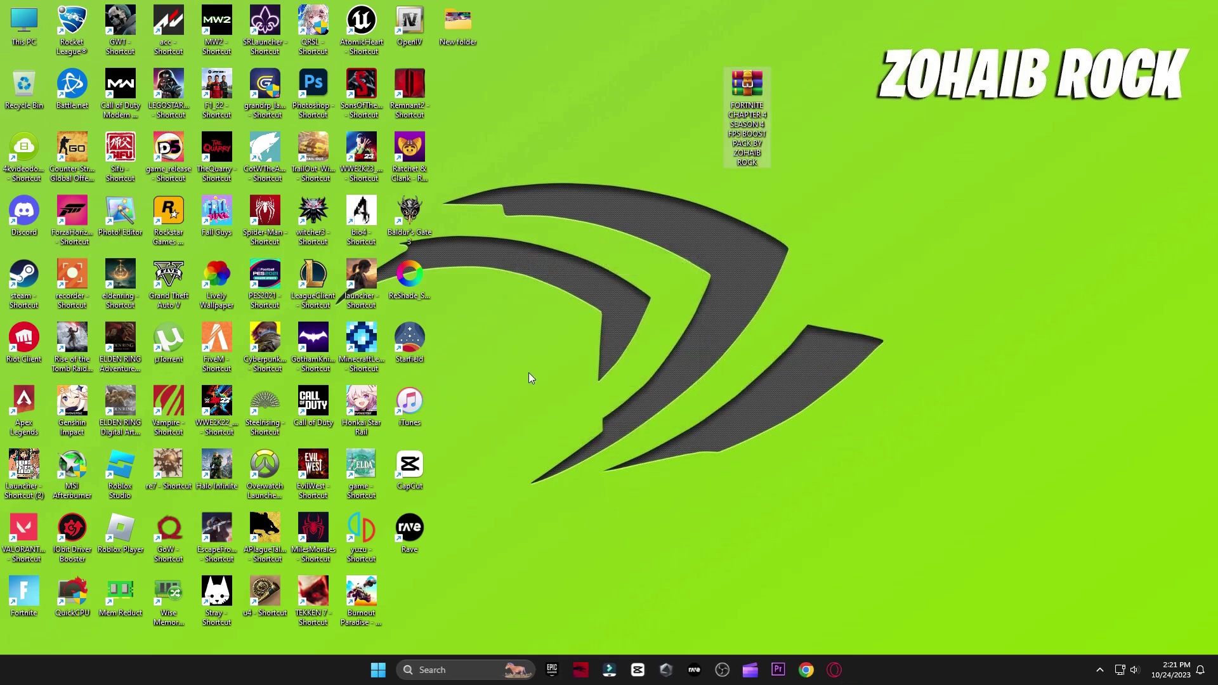
pyautogui.moveTo(425, 606); pyautogui.dragTo(714, 111)
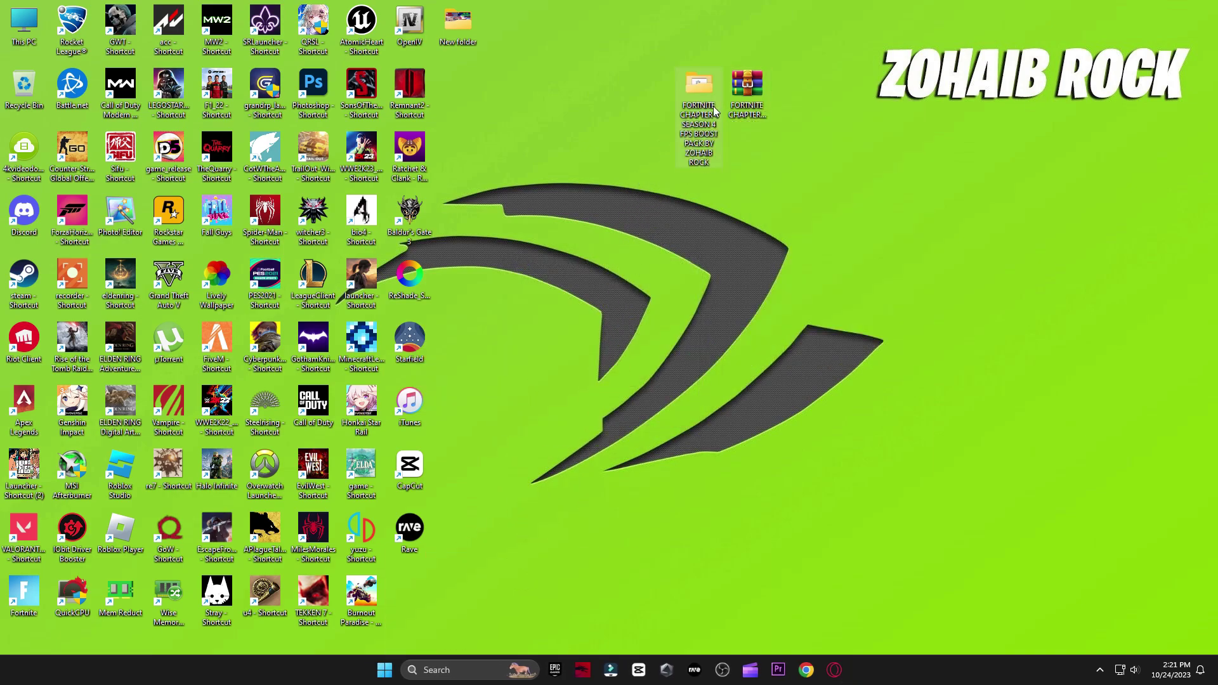
# Step: Launch the Create A Restore Point shortcut from the extracted pack's 0 Start folder and minimize the folder window
pyautogui.doubleClick(698, 152)
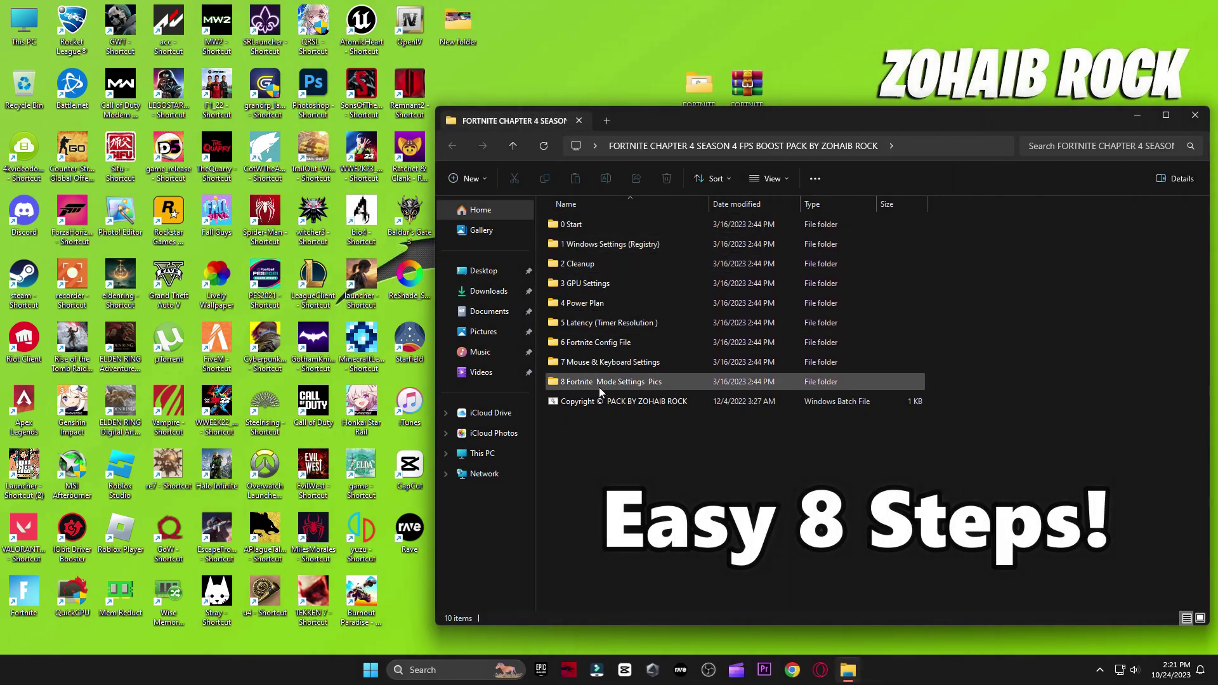
pyautogui.doubleClick(637, 224)
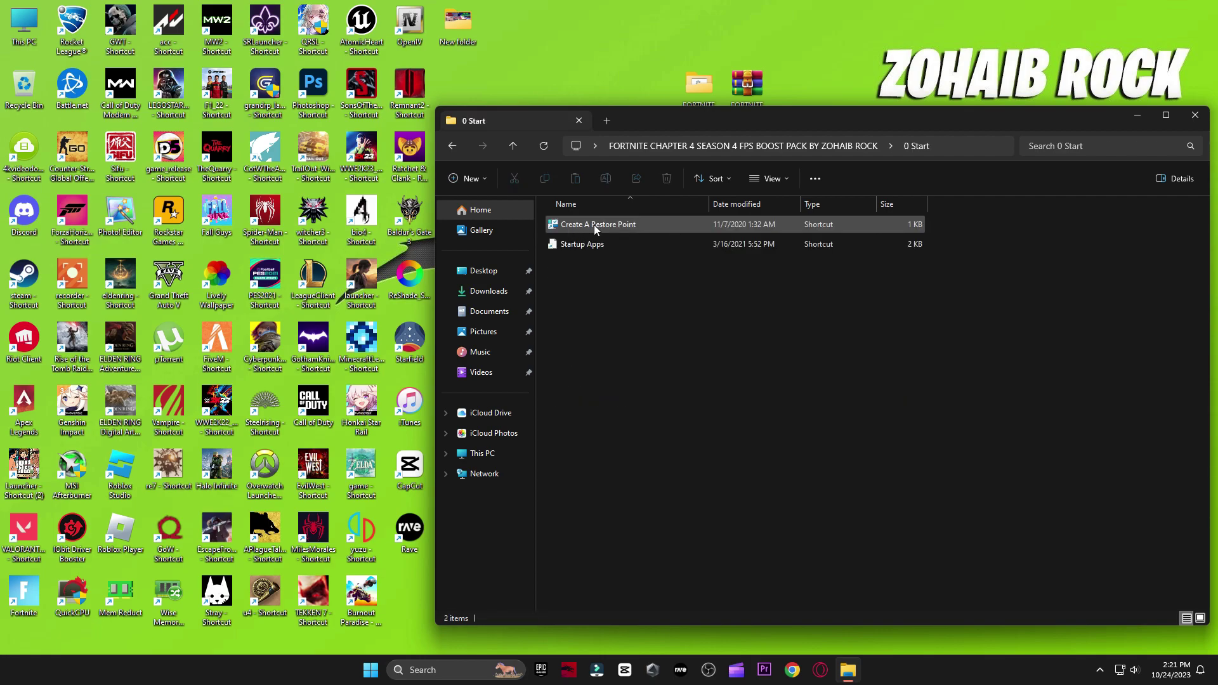
pyautogui.doubleClick(595, 225)
pyautogui.click(1137, 115)
pyautogui.moveTo(330, 133); pyautogui.dragTo(787, 57)
# Step: Configure Local Disk (C:) with system protection turned on
pyautogui.scroll(3, 649, 247)
pyautogui.click(661, 226)
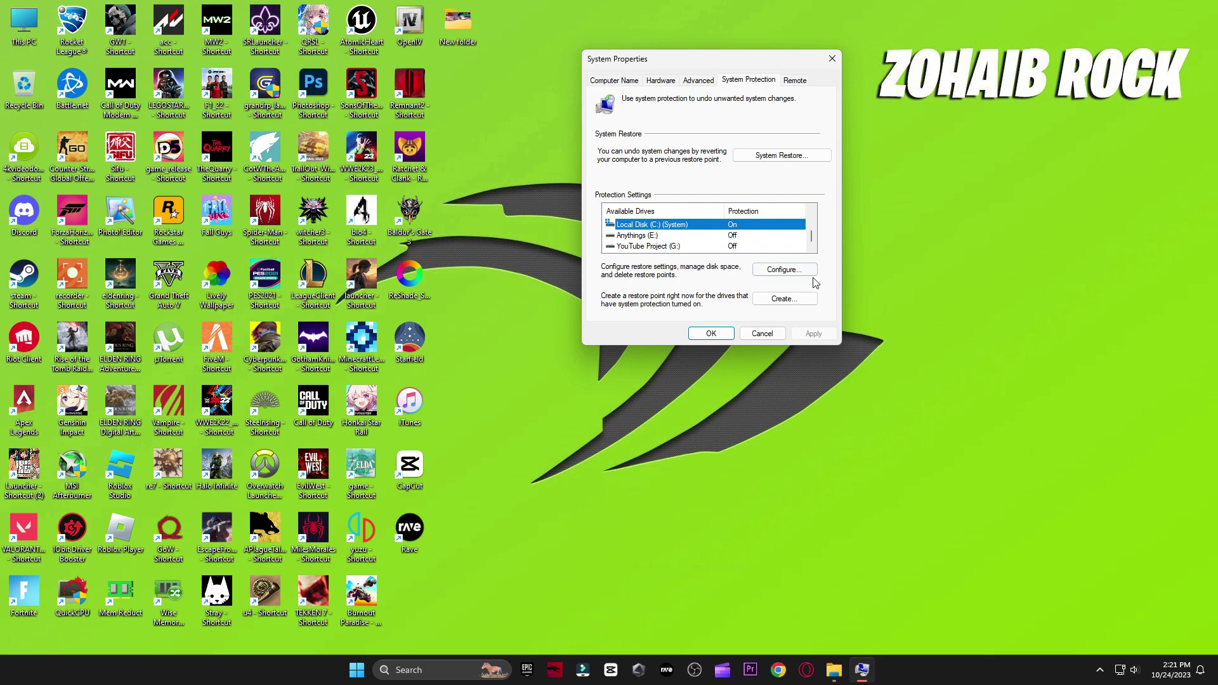
pyautogui.click(792, 273)
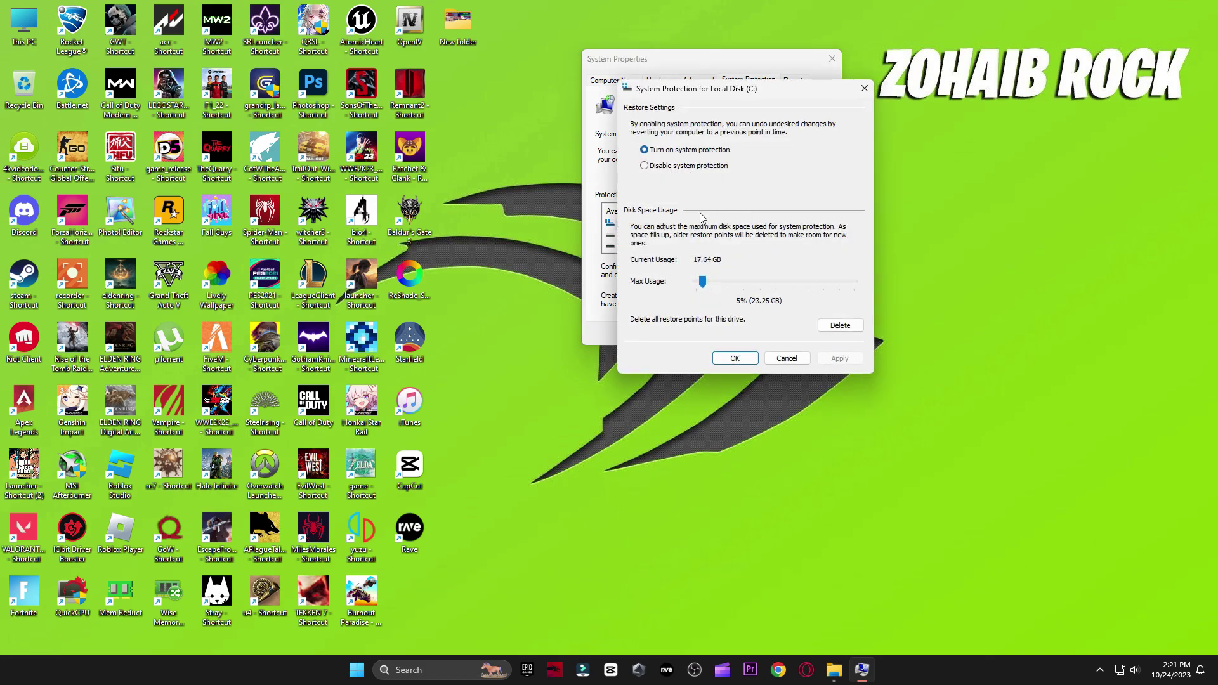
pyautogui.click(735, 357)
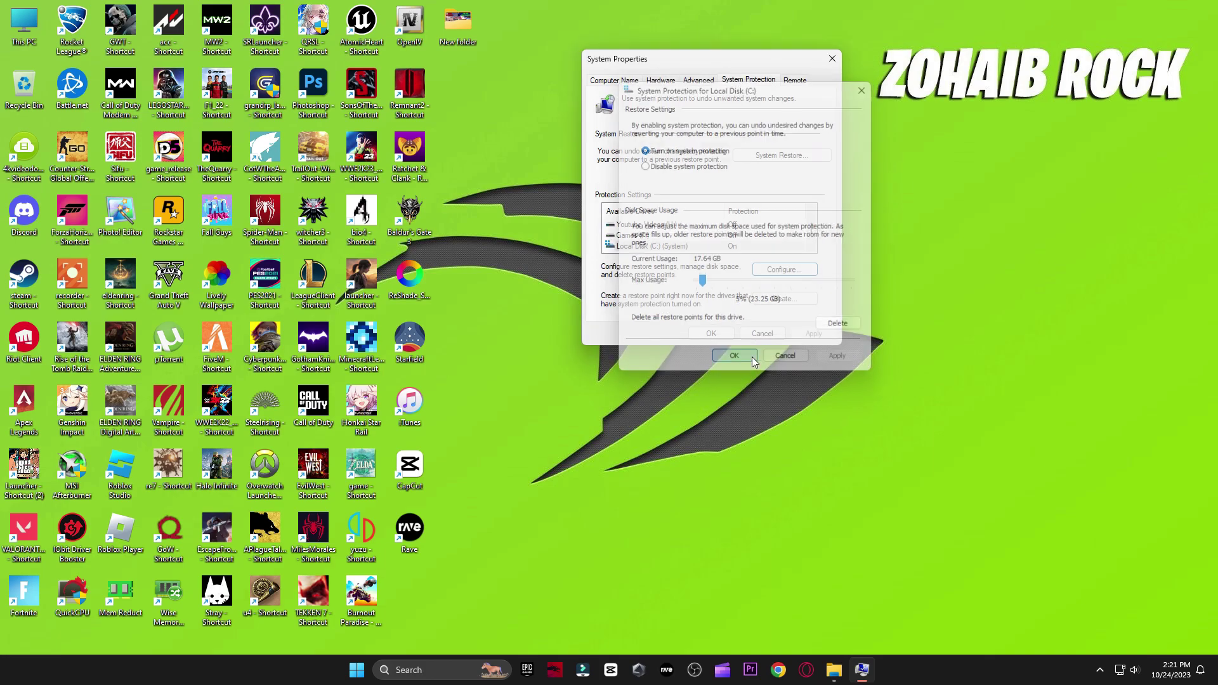
# Step: Create a restore point described as "backup" and close System Properties
pyautogui.click(784, 298)
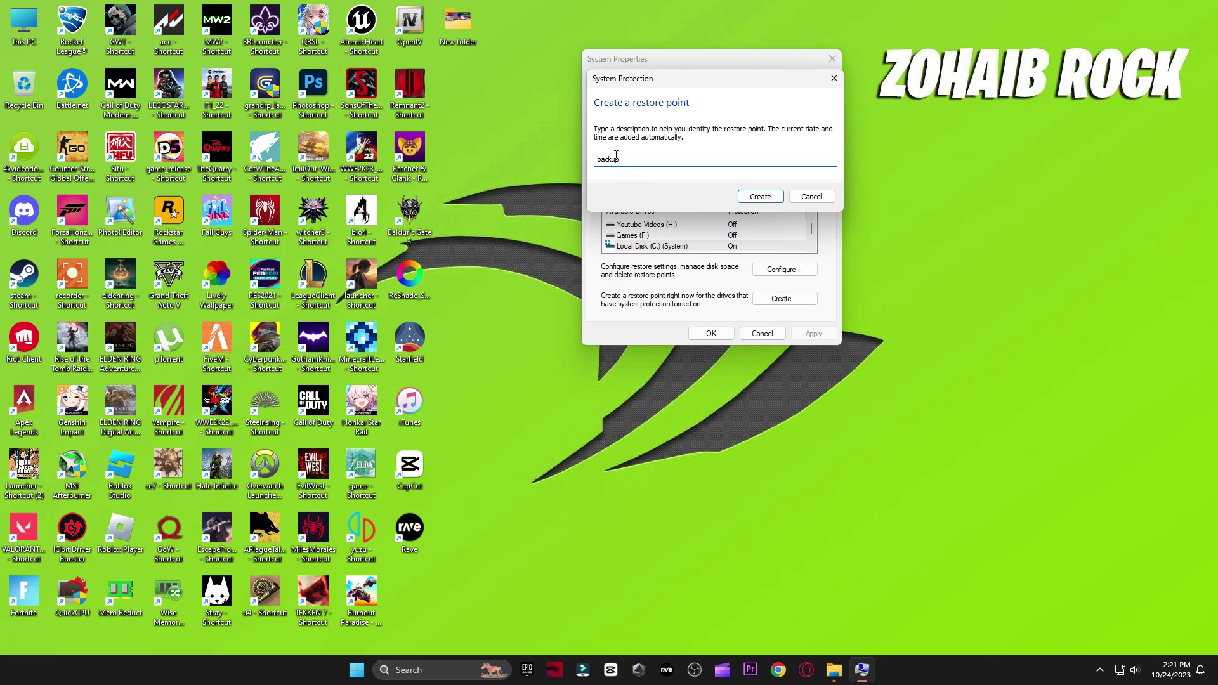
pyautogui.click(760, 196)
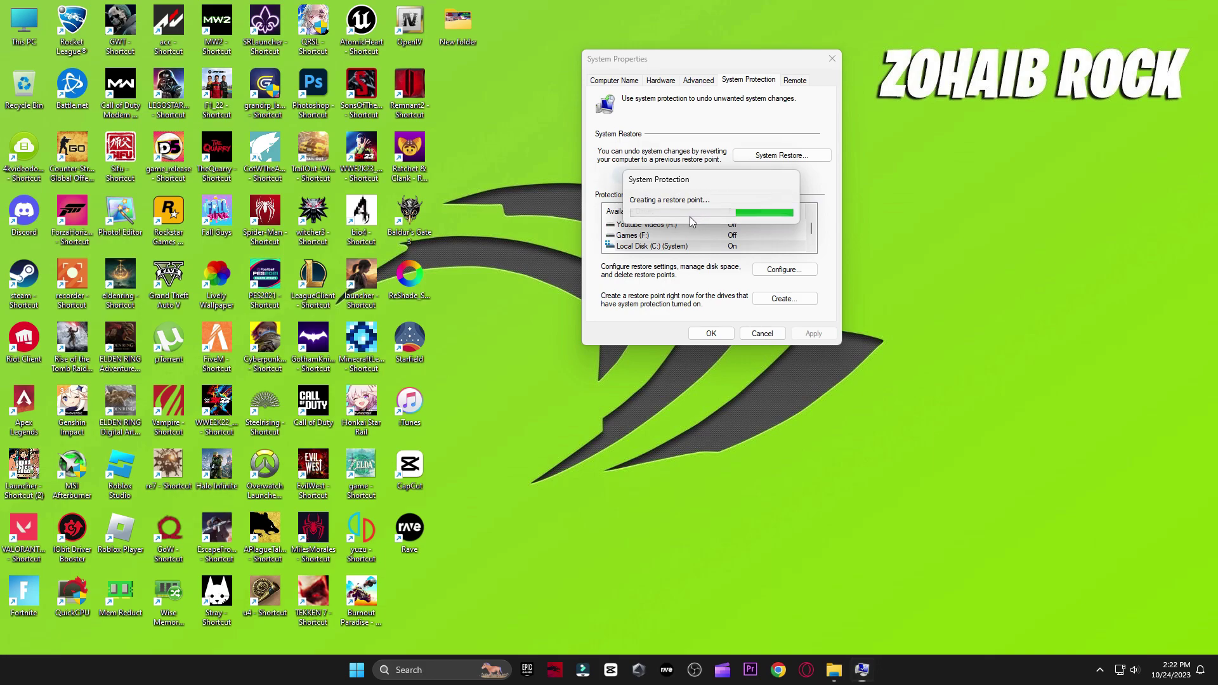
pyautogui.click(809, 210)
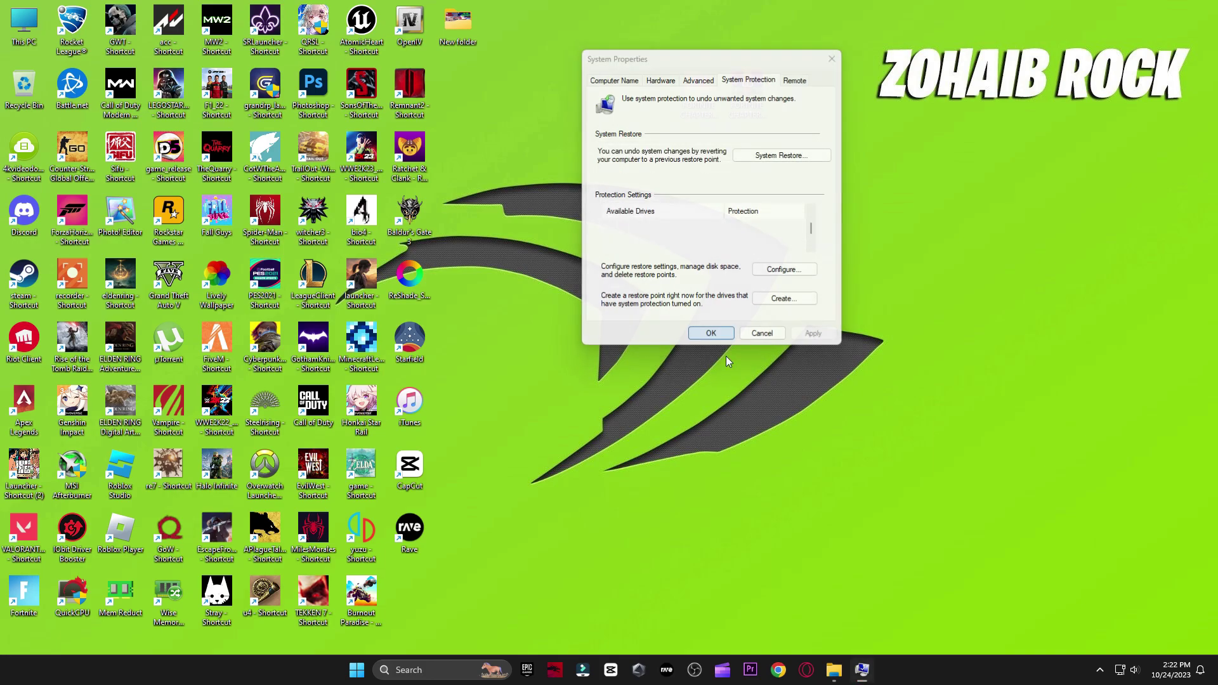
pyautogui.click(713, 334)
# Step: Launch the Startup Apps shortcut and review the status of the vgtray, uTorrent, Terminal and Teams startup entries
pyautogui.doubleClick(585, 248)
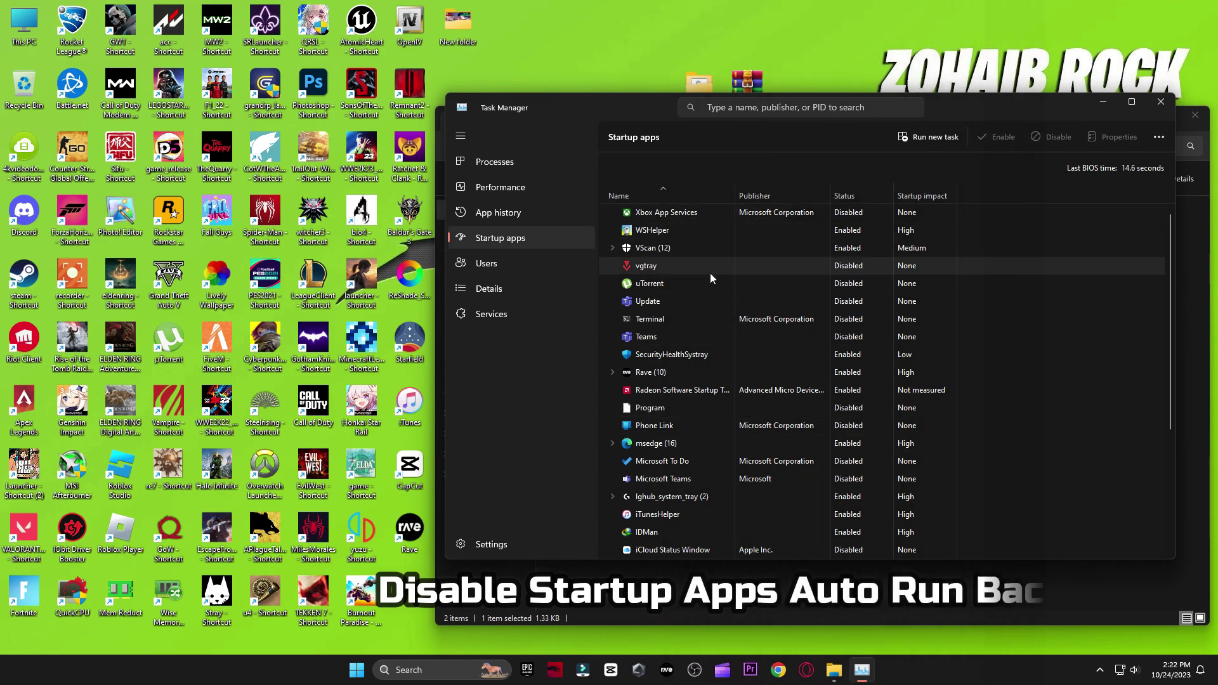
pyautogui.scroll(-4, 749, 438)
pyautogui.scroll(4, 755, 390)
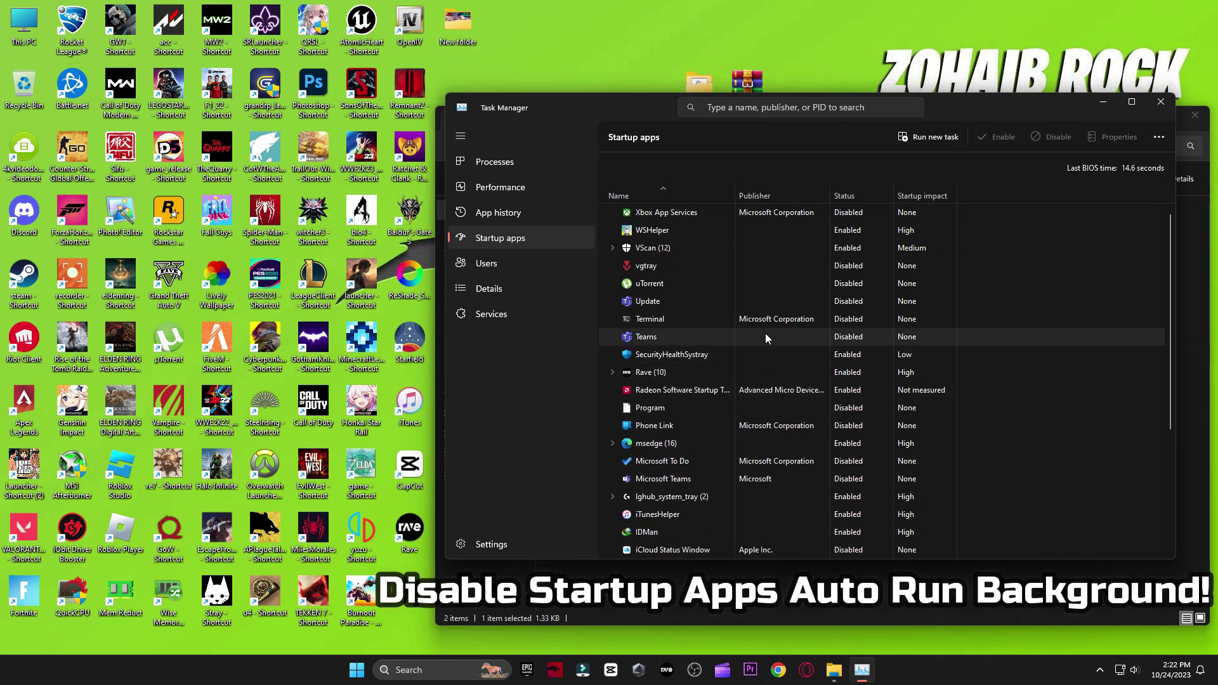
pyautogui.click(882, 266)
pyautogui.click(847, 281)
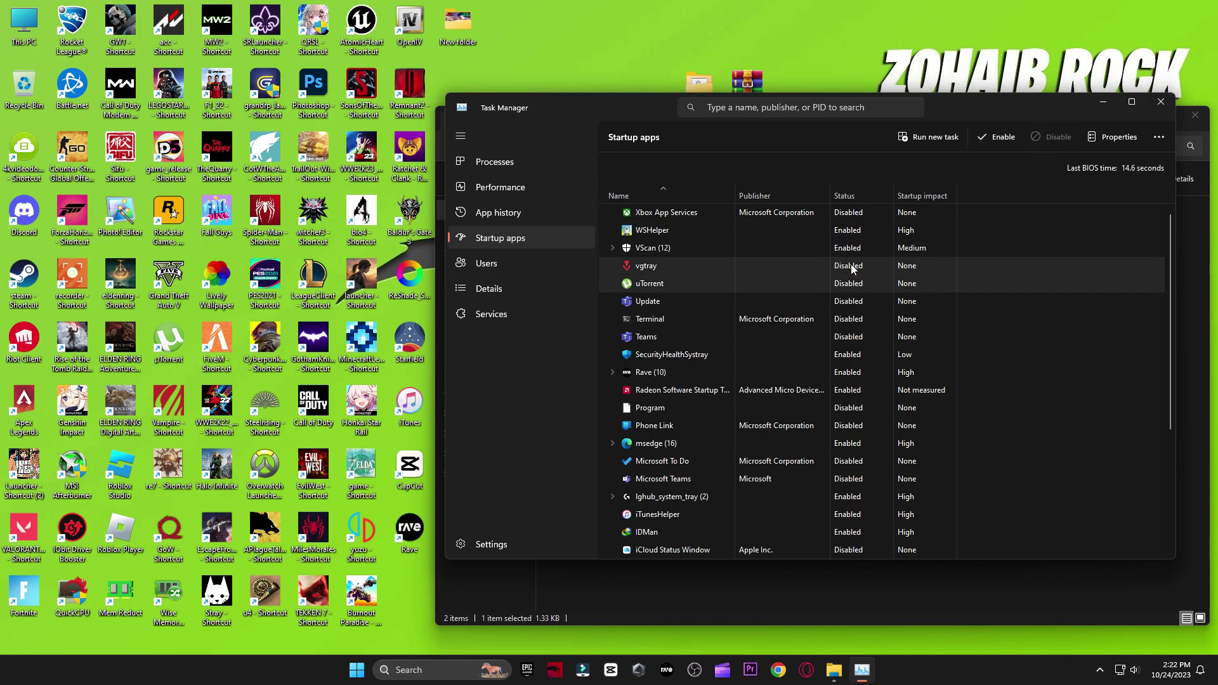
pyautogui.click(849, 266)
pyautogui.click(820, 324)
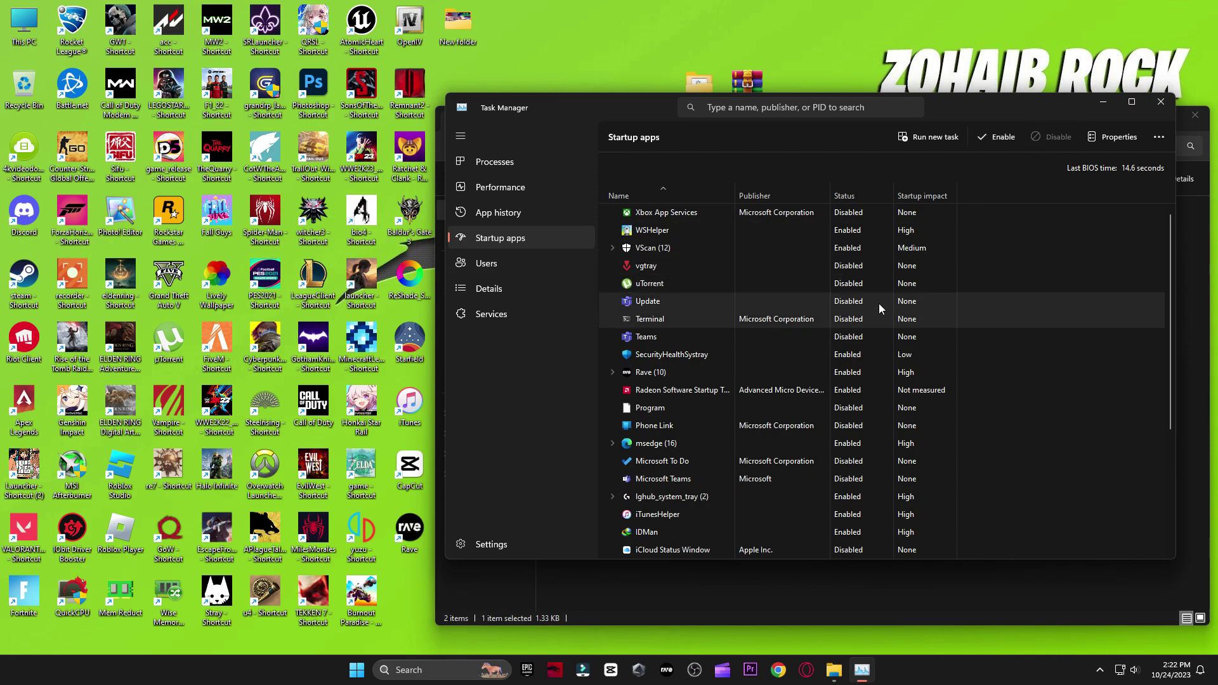
pyautogui.click(848, 337)
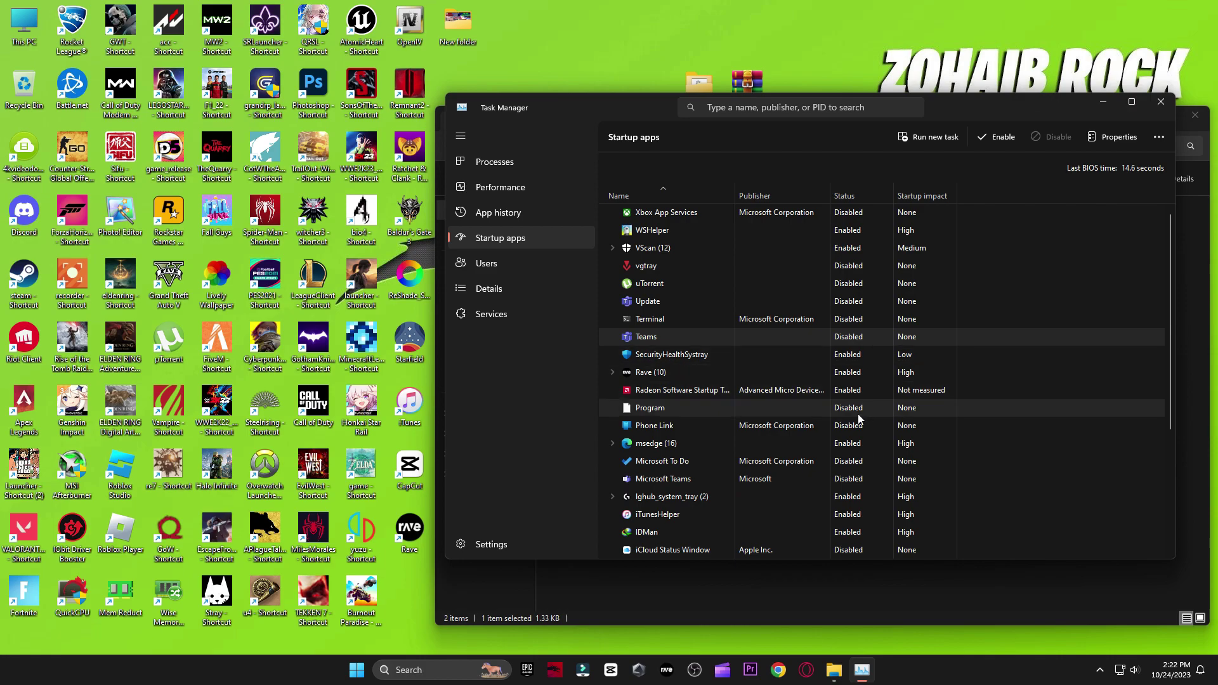
# Step: Review the status of the iCloud and Skype entries further down the startup apps list
pyautogui.scroll(-3, 847, 437)
pyautogui.click(886, 398)
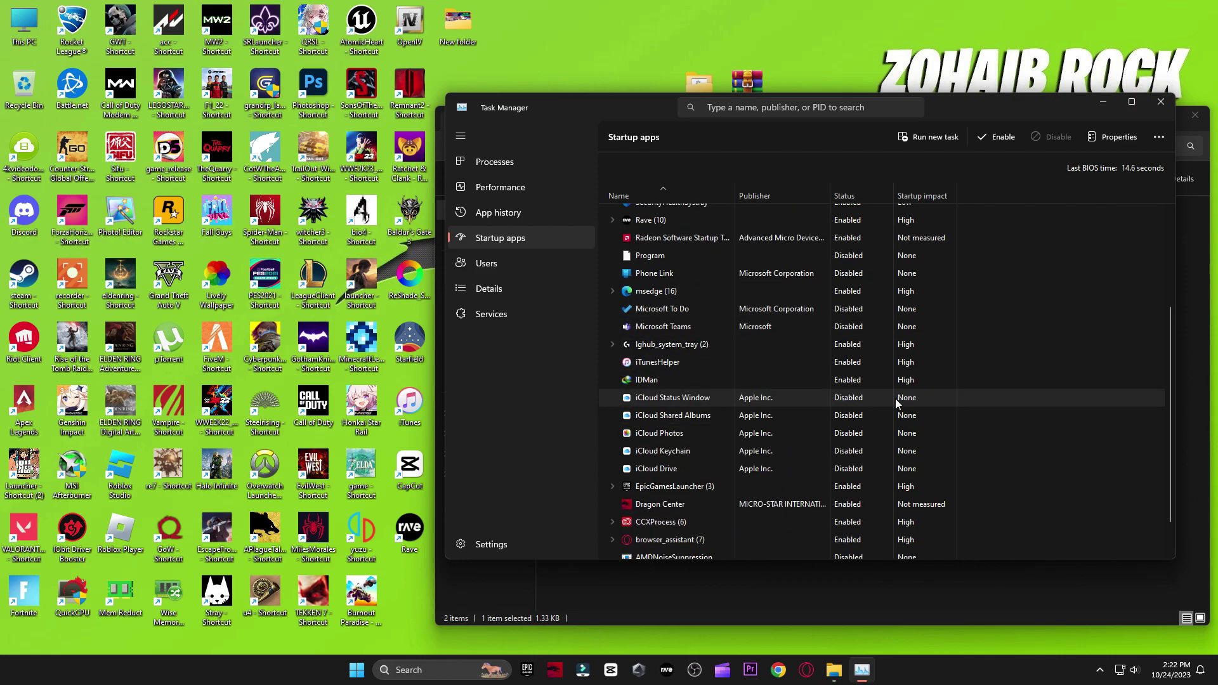
pyautogui.click(842, 418)
pyautogui.click(863, 436)
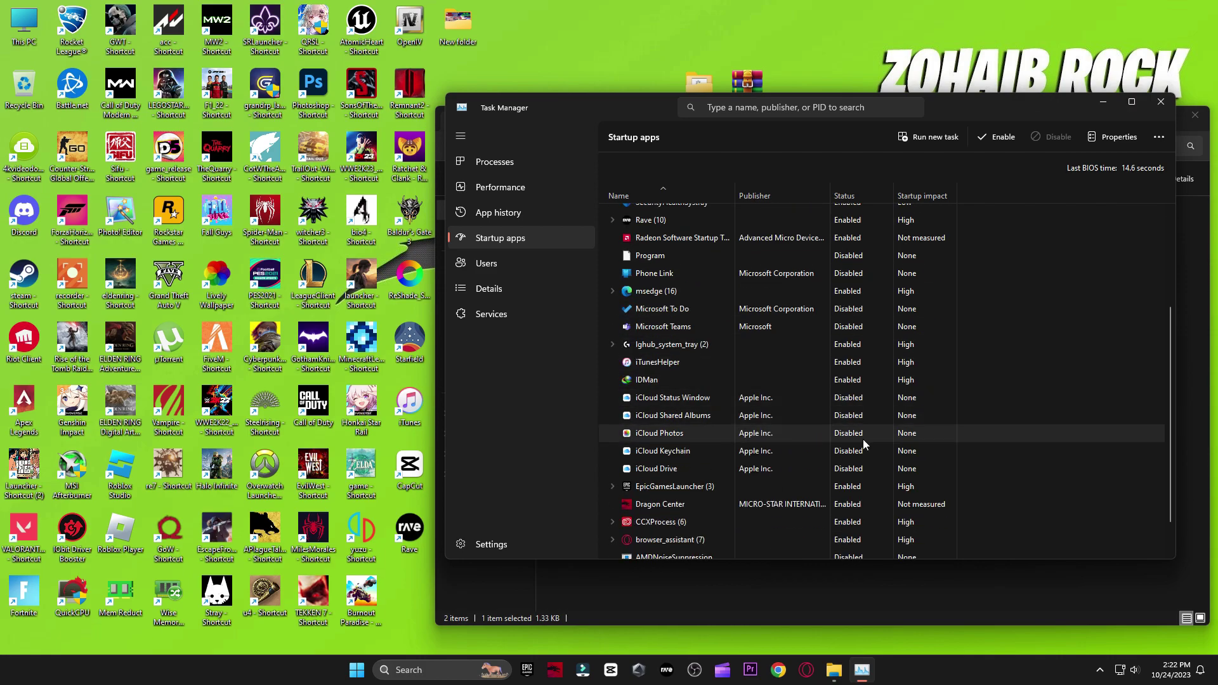
pyautogui.click(811, 452)
pyautogui.click(809, 467)
pyautogui.scroll(-1, 849, 436)
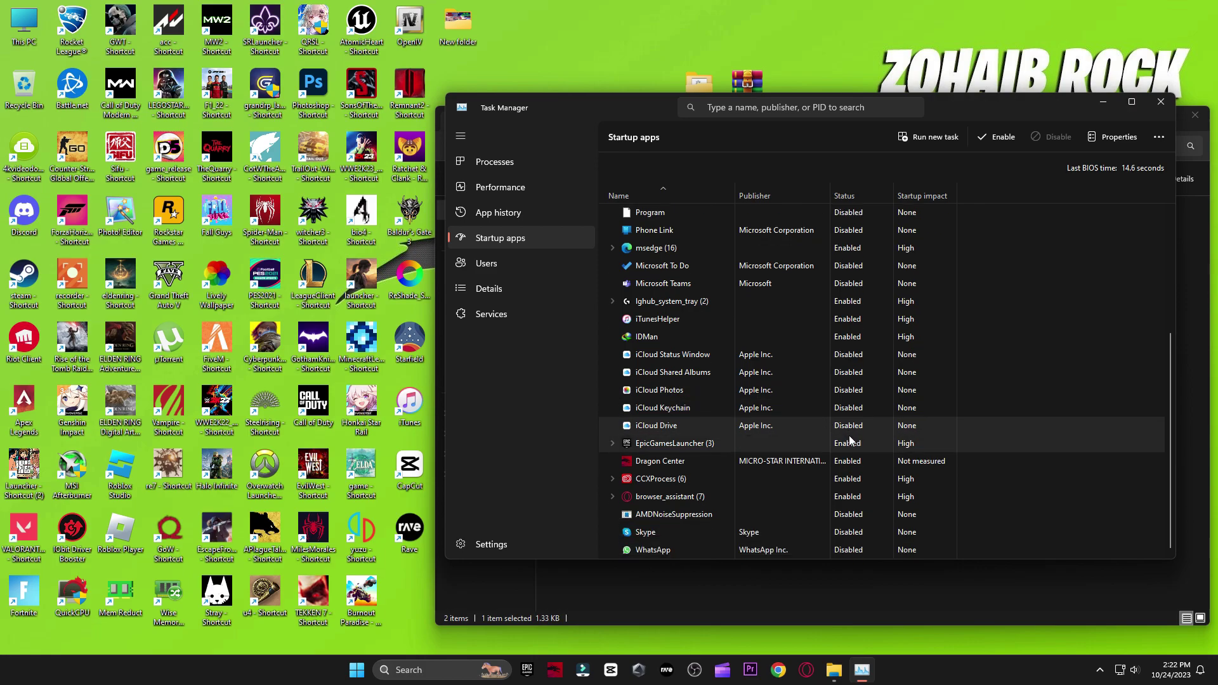
pyautogui.click(847, 532)
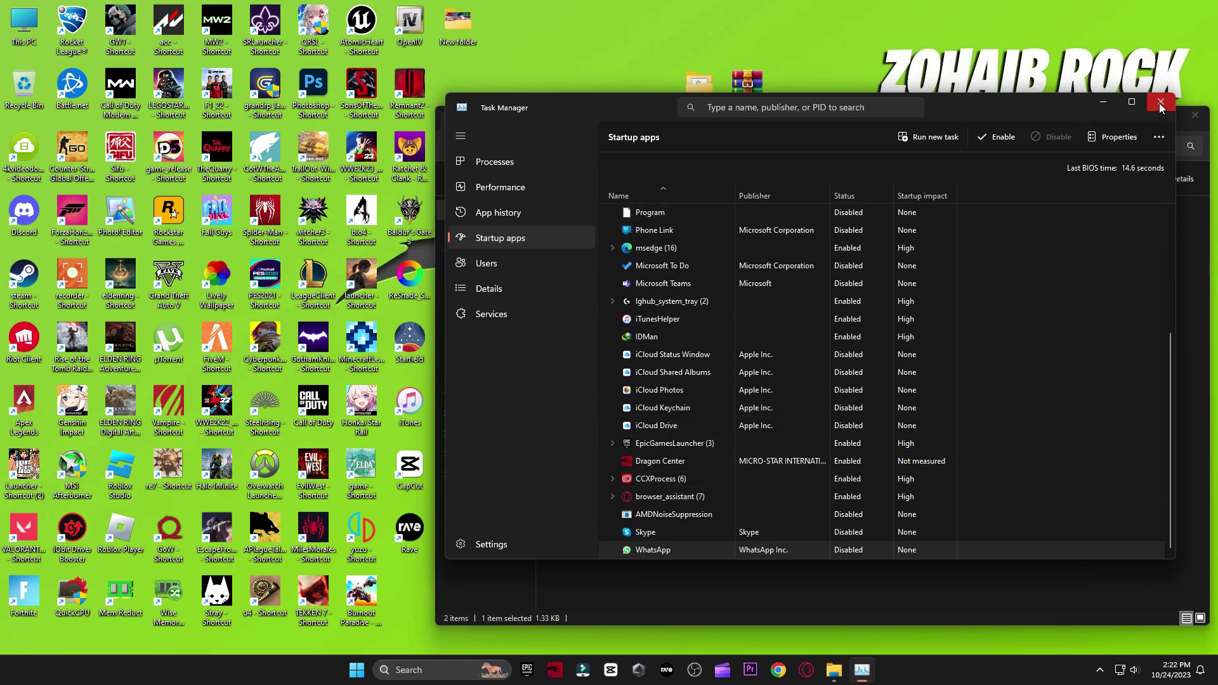
# Step: Close Task Manager and open the pack's "1 Windows Settings (Registry)" folder
pyautogui.click(1161, 101)
pyautogui.click(452, 146)
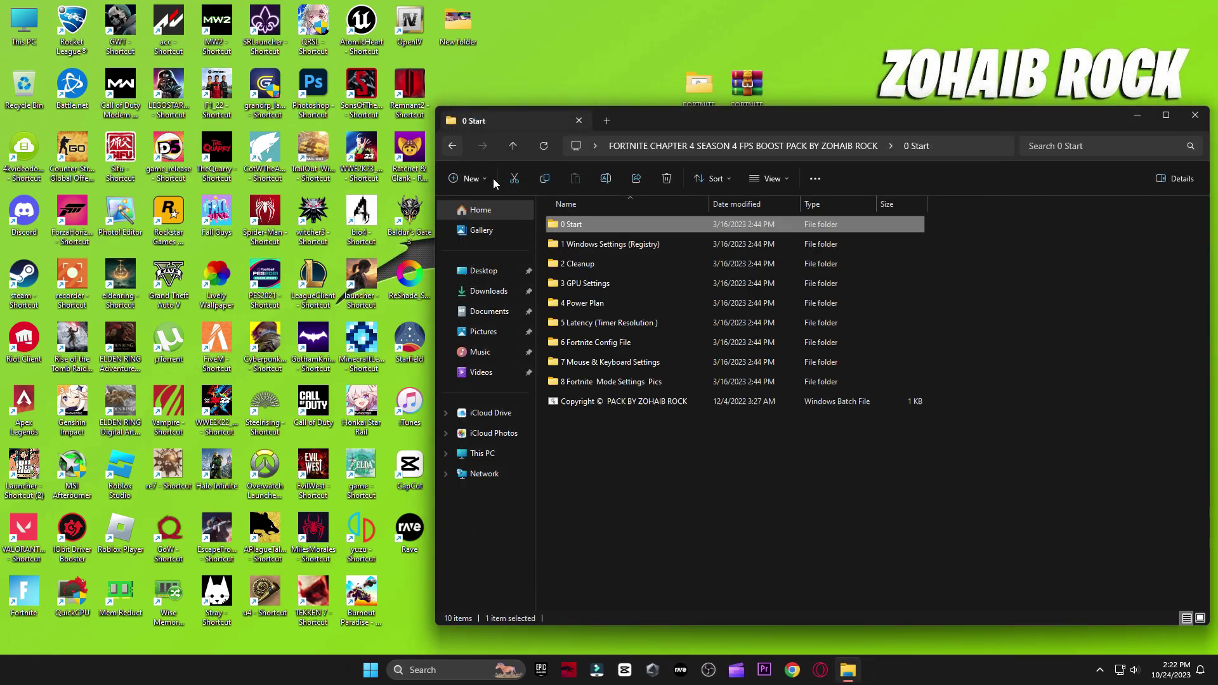
pyautogui.doubleClick(591, 244)
# Step: Look over the System page in Windows Settings and close Settings
pyautogui.press('super')
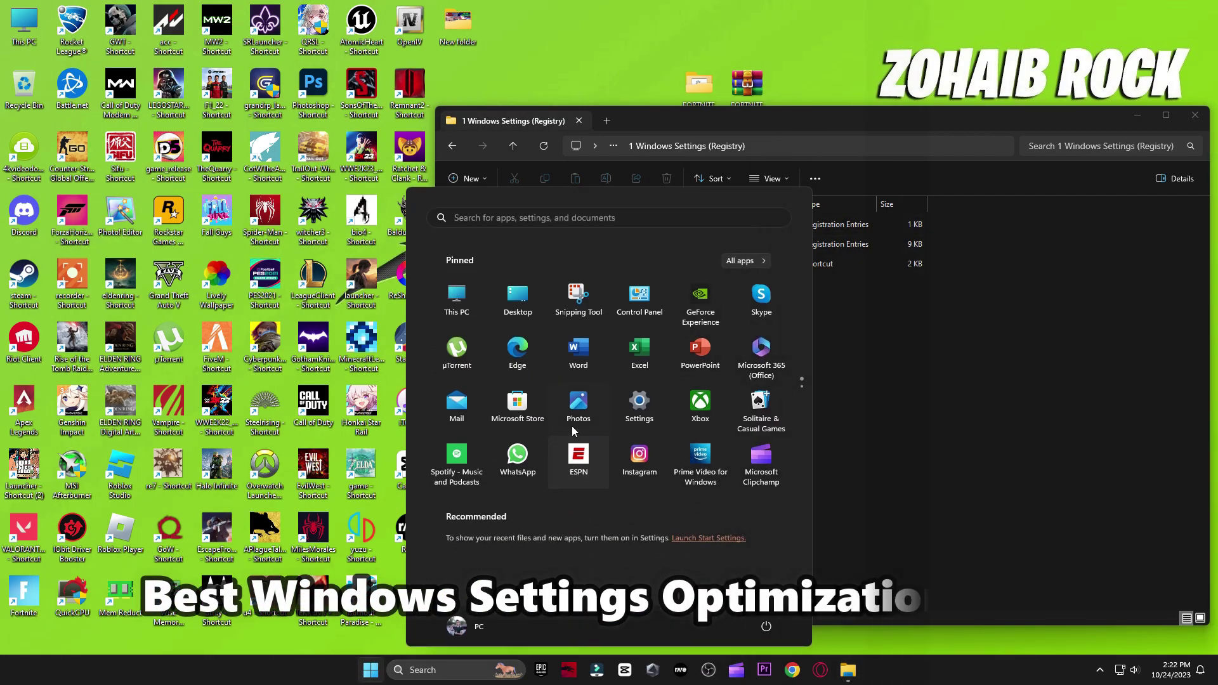
pyautogui.click(665, 400)
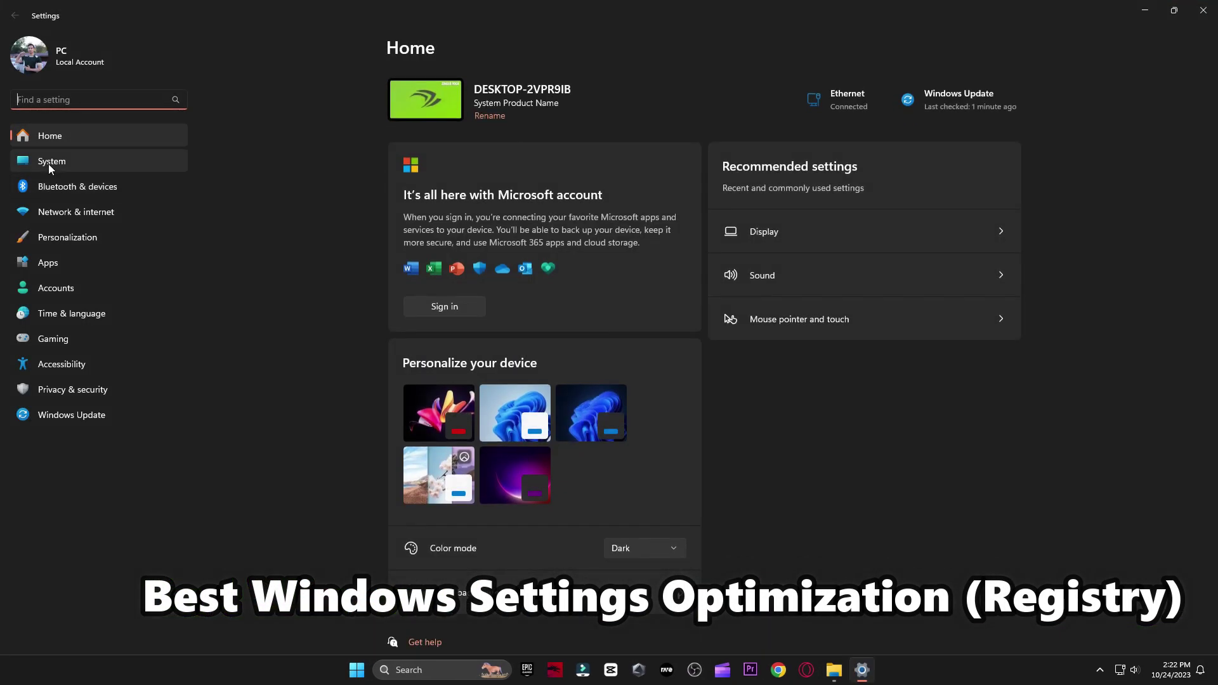
pyautogui.click(51, 162)
pyautogui.scroll(-3, 843, 346)
pyautogui.click(1203, 10)
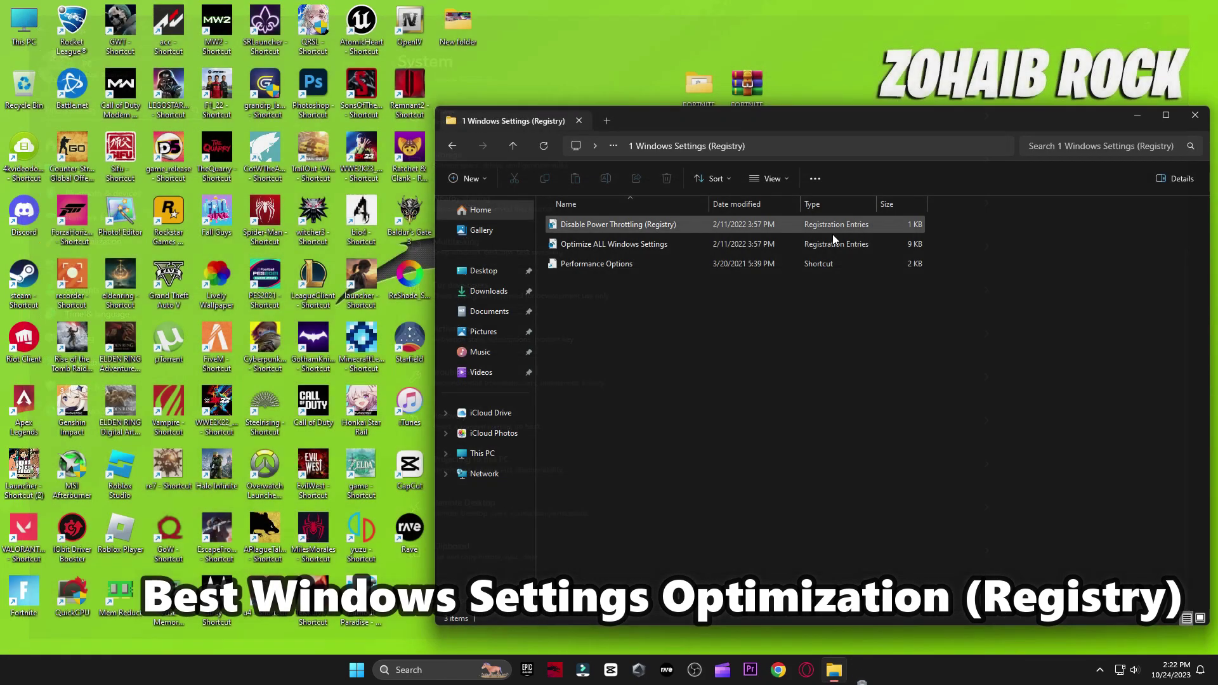
# Step: Merge the "Optimize ALL Windows Settings" and "Disable Power Throttling (Registry)" files into the Windows registry
pyautogui.doubleClick(599, 244)
pyautogui.click(703, 351)
pyautogui.click(752, 338)
pyautogui.doubleClick(609, 224)
pyautogui.click(698, 354)
pyautogui.click(743, 335)
# Step: Launch the Performance Options shortcut and accept the visual effects setting "Let Windows choose what's best for my computer"
pyautogui.doubleClick(603, 264)
pyautogui.moveTo(190, 16); pyautogui.dragTo(728, 69)
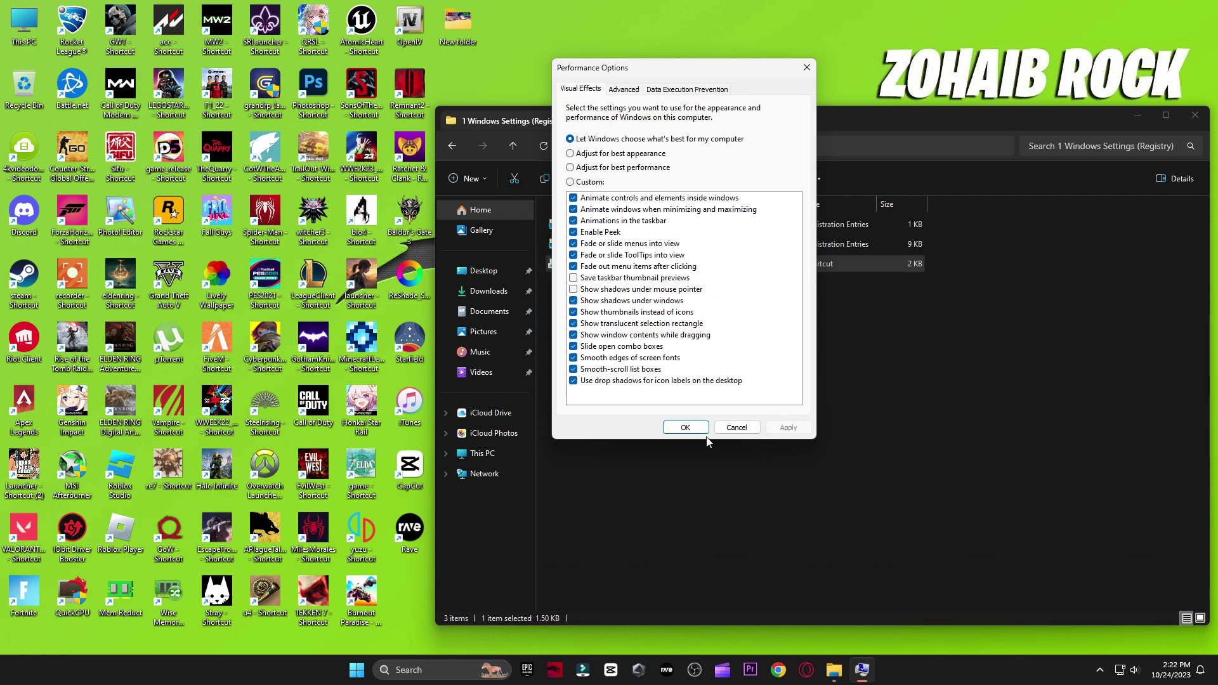
pyautogui.click(684, 428)
# Step: Run the Delete Prefetch Files, Delete Temporary Files and Delete Windows Update Cache scripts from the pack's "2 Cleanup" folder
pyautogui.click(452, 146)
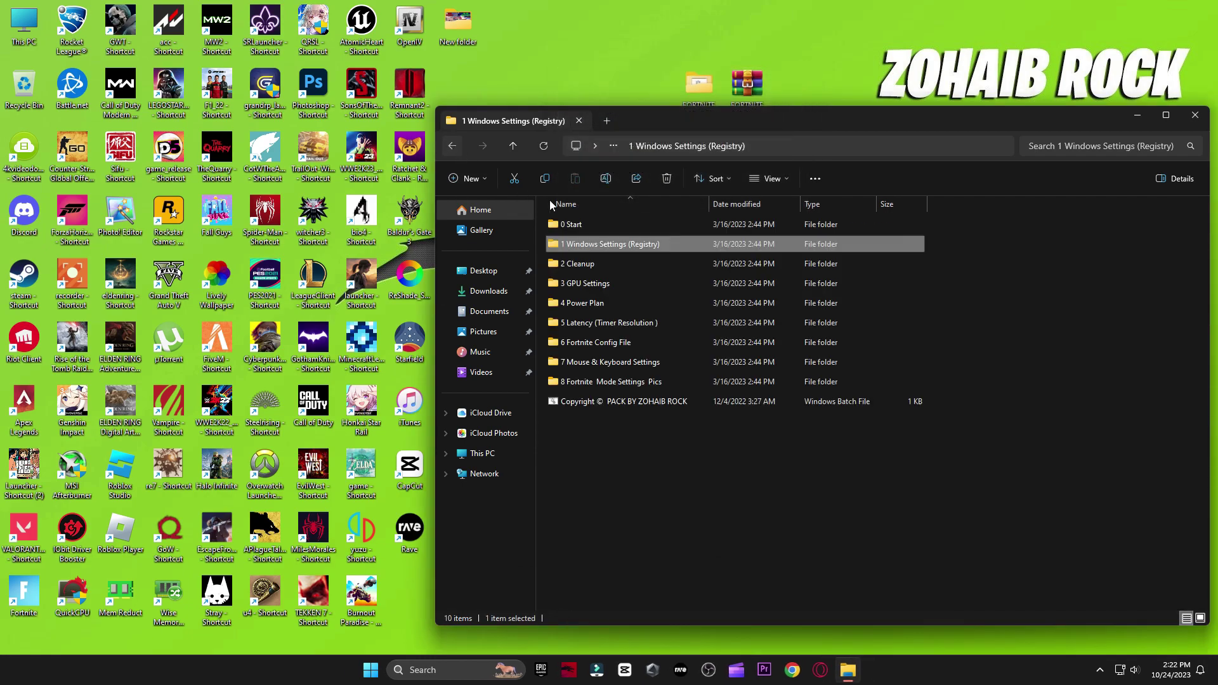
pyautogui.doubleClick(603, 264)
pyautogui.click(589, 226)
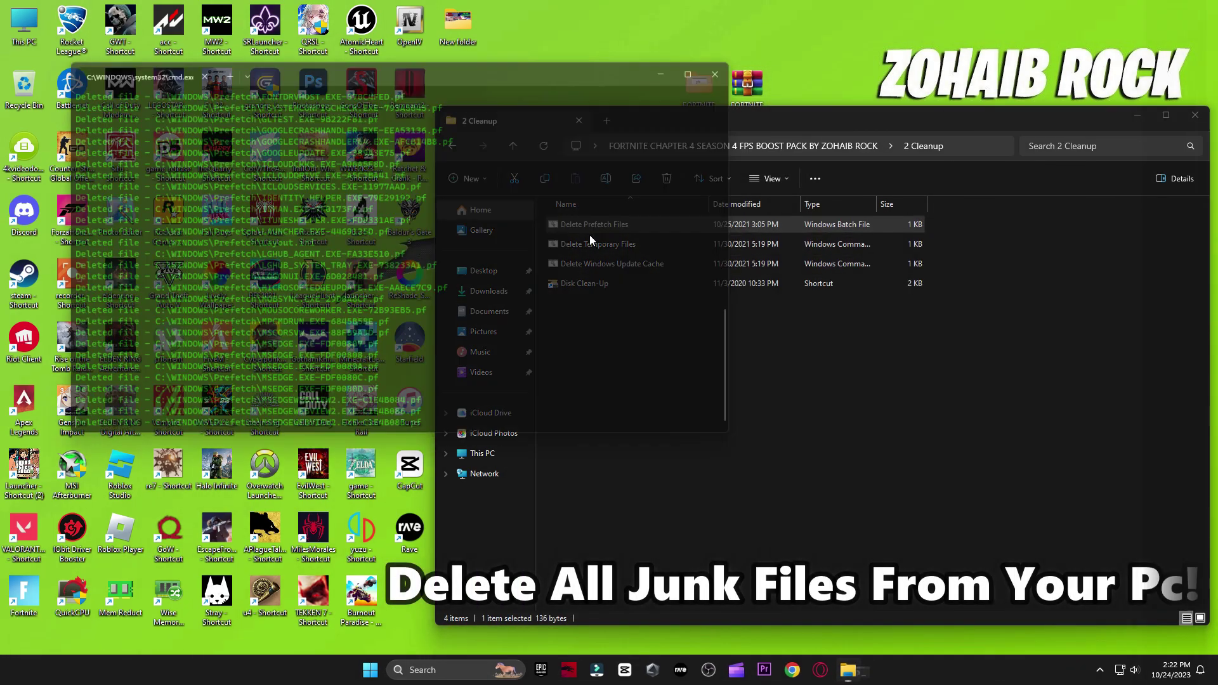
pyautogui.doubleClick(595, 244)
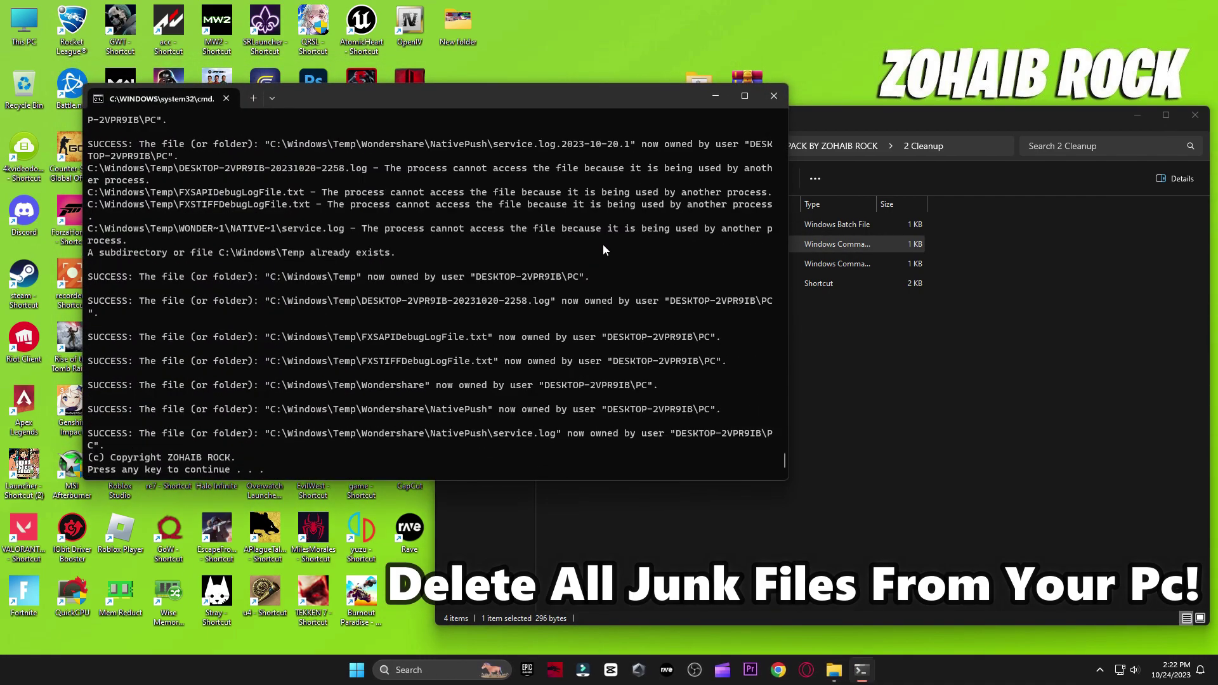
pyautogui.press('Return')
pyautogui.doubleClick(622, 265)
pyautogui.press('Return')
# Step: Run Disk Clean-Up on drive C: with DirectX Shader Cache included in the files to delete, and confirm the deletion
pyautogui.click(581, 284)
pyautogui.doubleClick(581, 284)
pyautogui.click(1194, 116)
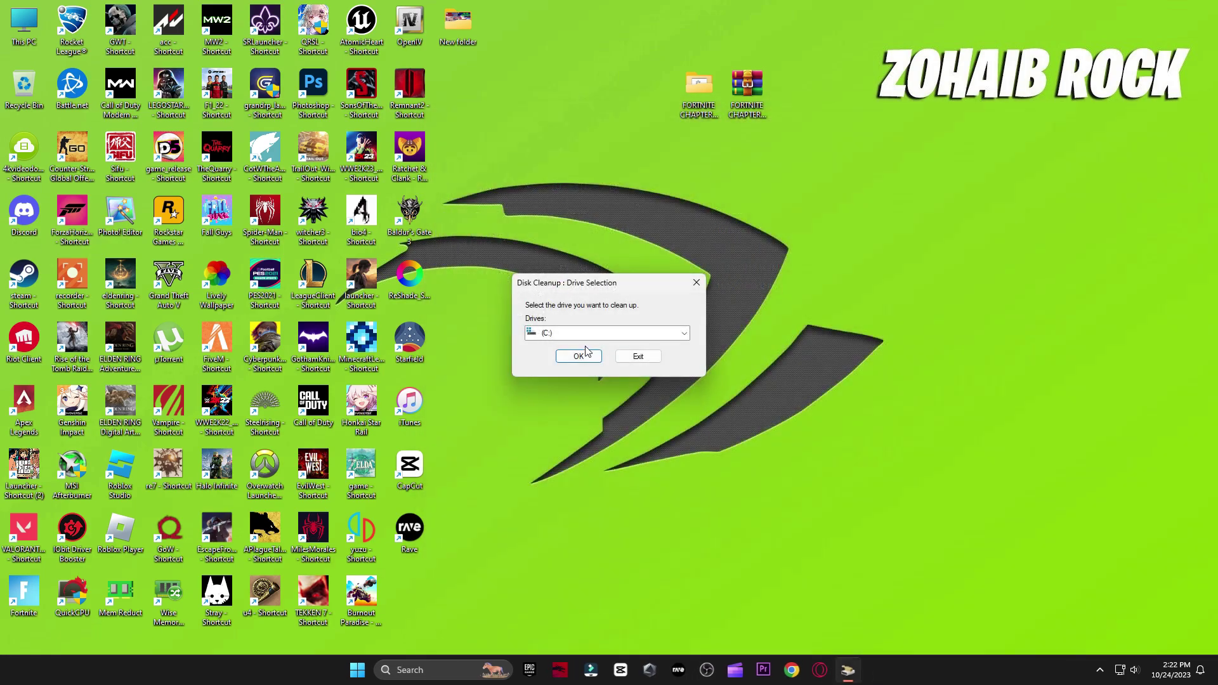
pyautogui.click(578, 353)
pyautogui.moveTo(220, 139); pyautogui.dragTo(675, 39)
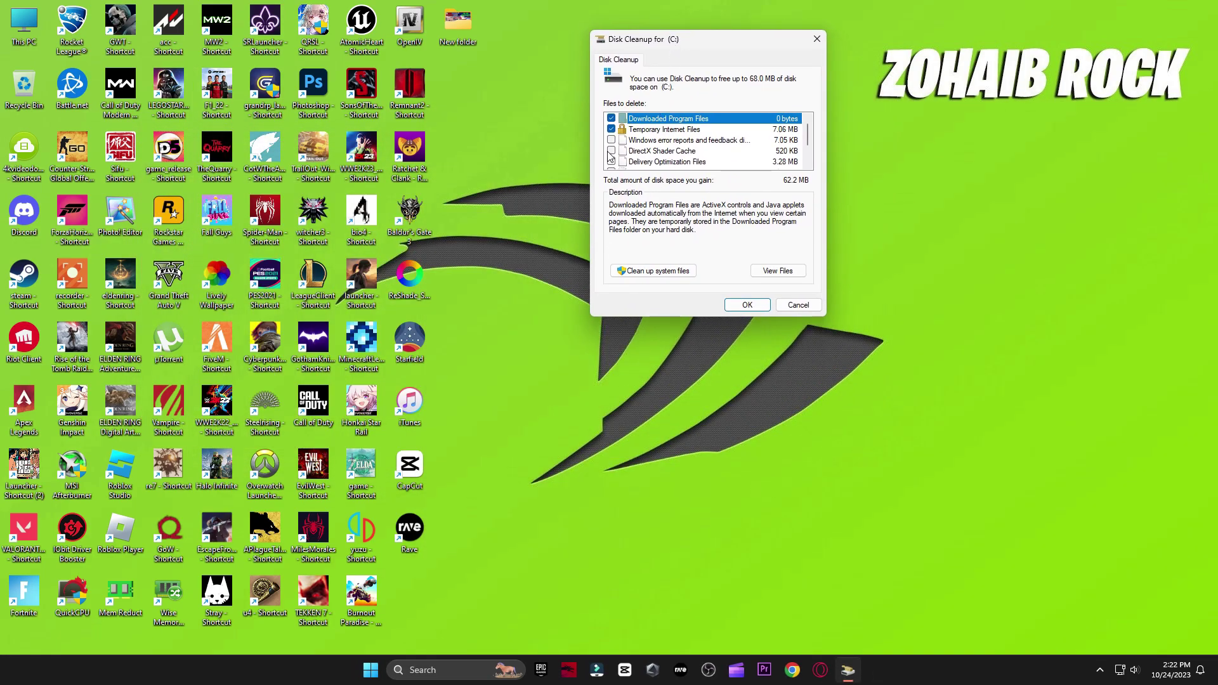
pyautogui.scroll(-1, 611, 166)
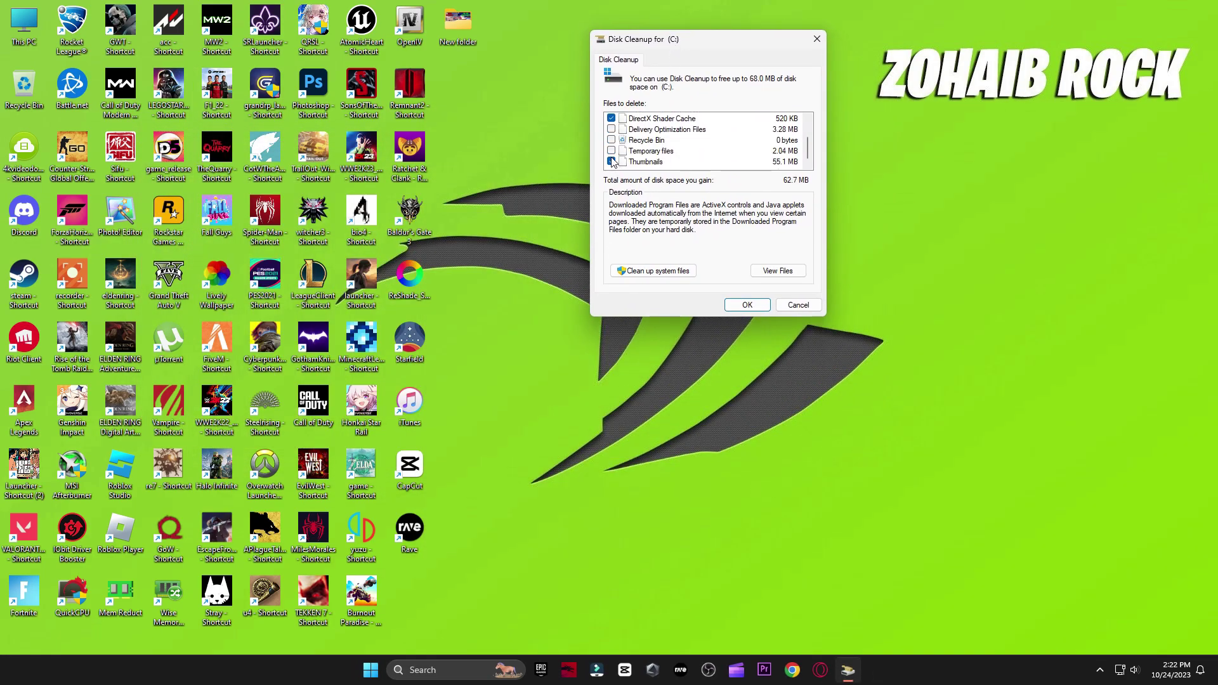
pyautogui.click(747, 304)
pyautogui.click(632, 340)
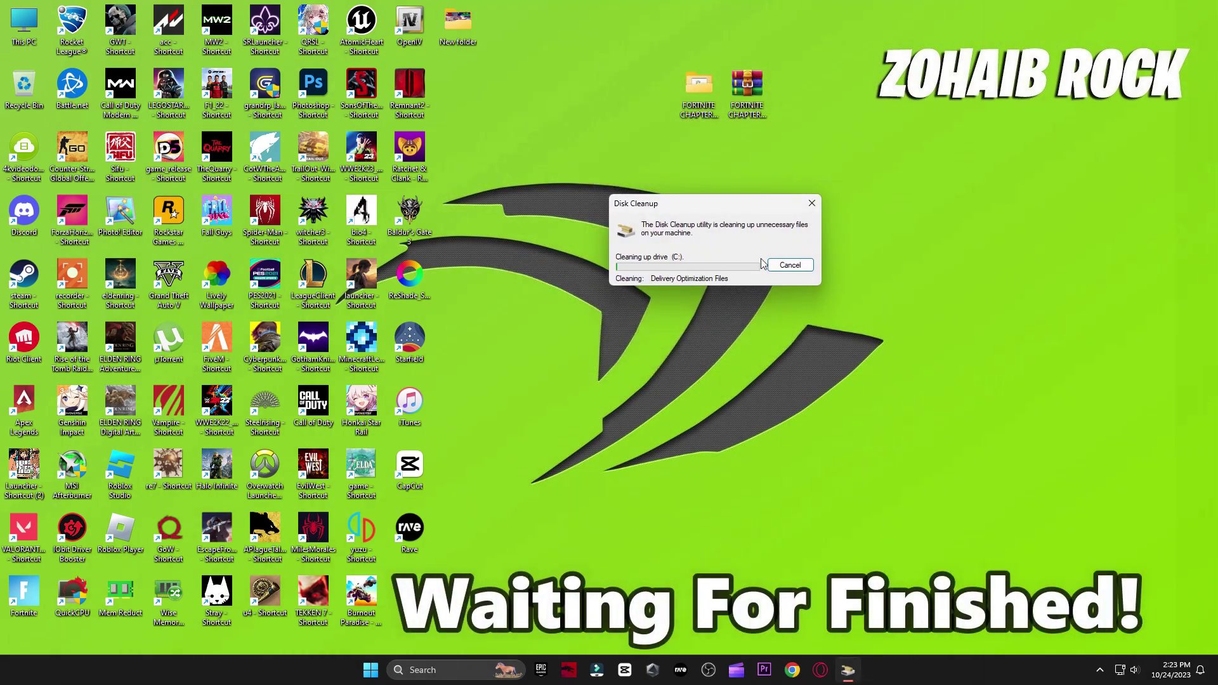
# Step: Review the three AMD settings pictures in the pack's "3 GPU Settings" folder and close the viewer
pyautogui.doubleClick(698, 86)
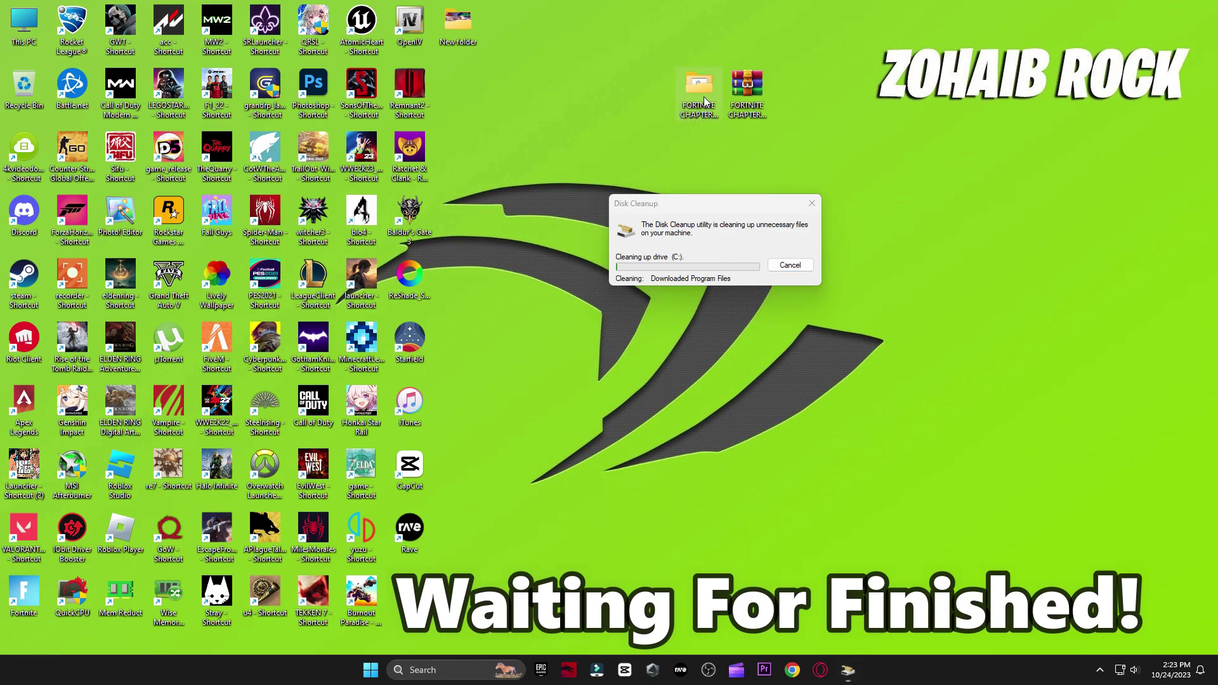
pyautogui.click(603, 285)
pyautogui.doubleClick(602, 283)
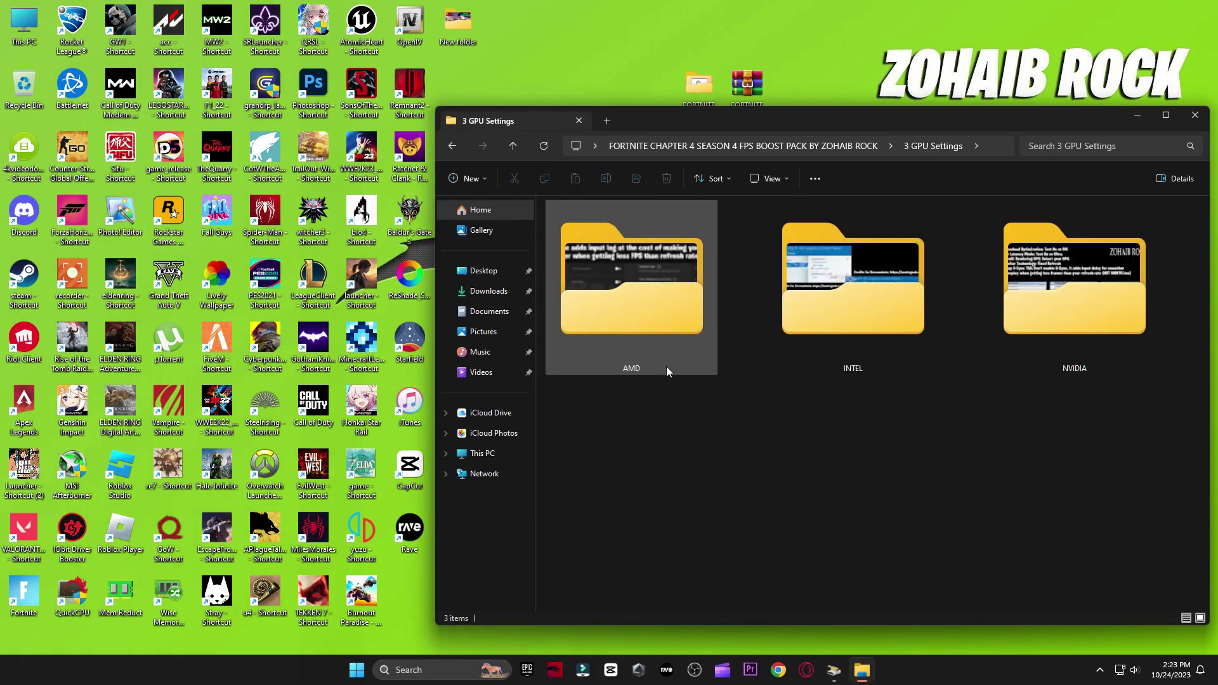
pyautogui.doubleClick(591, 317)
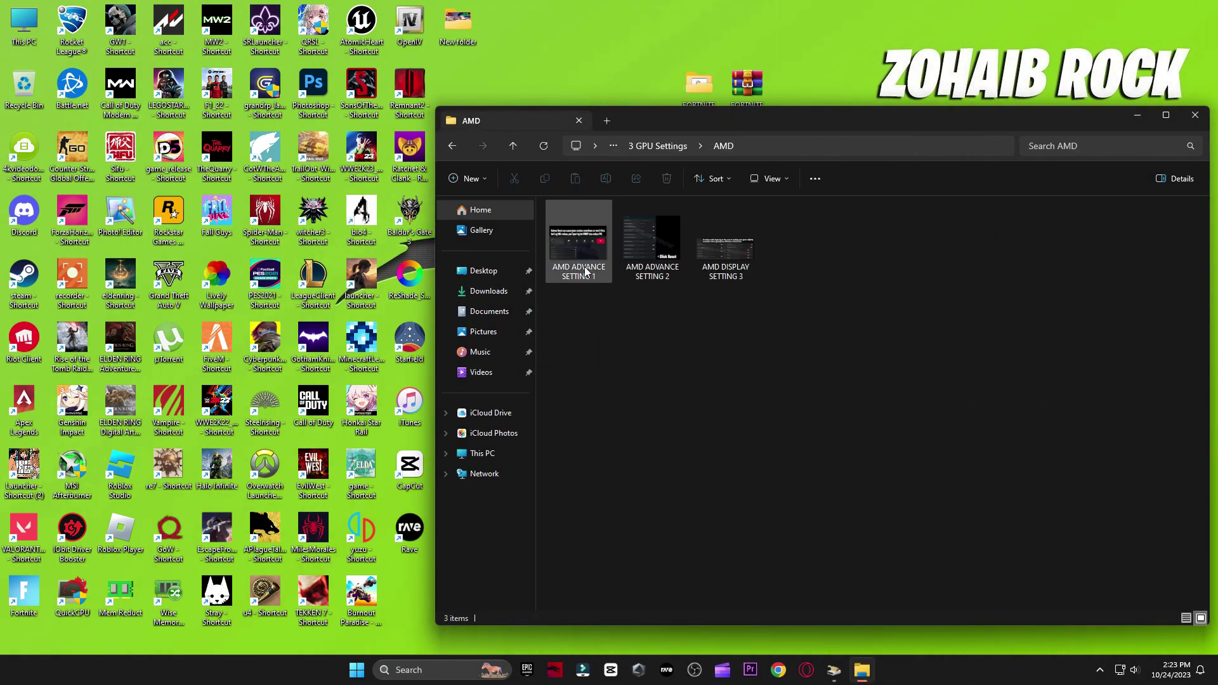
pyautogui.doubleClick(579, 248)
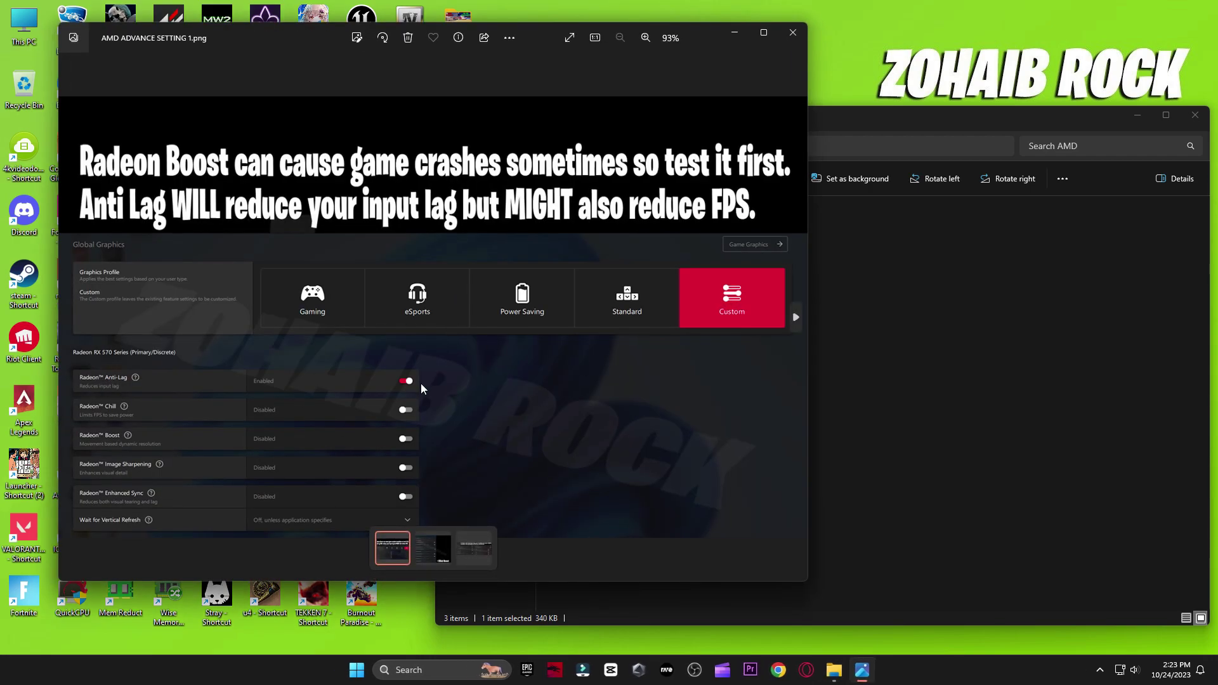
pyautogui.press('Right')
pyautogui.press('Right')
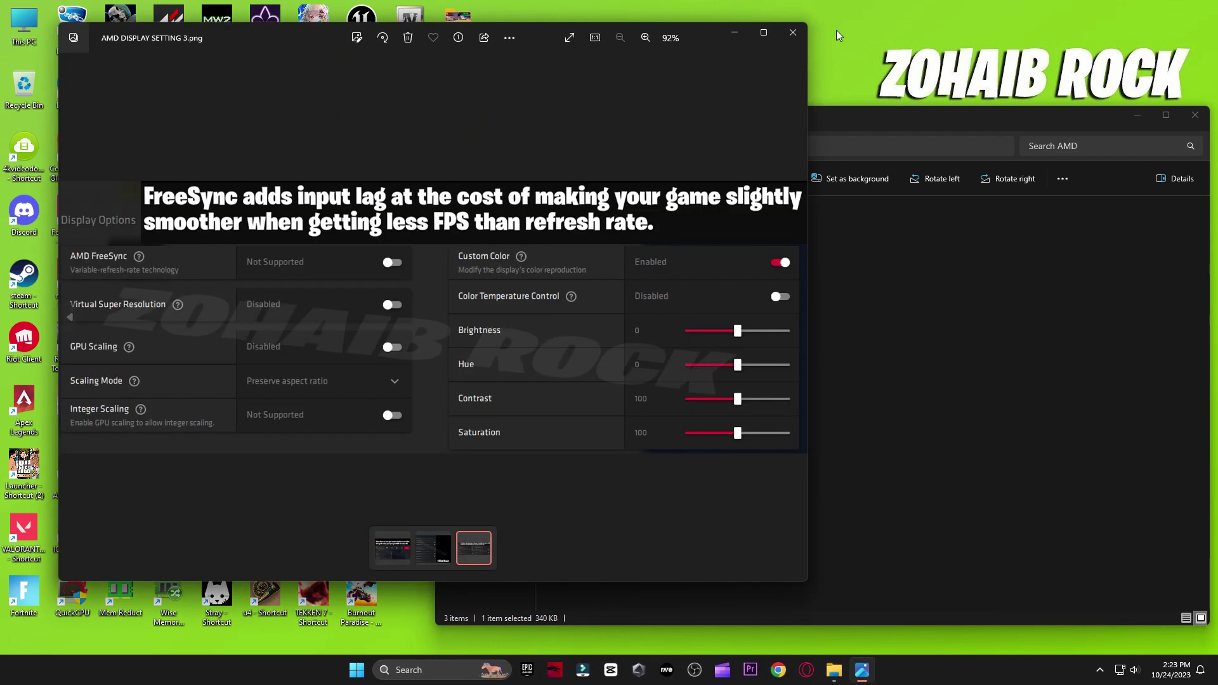
pyautogui.hotkey('alt', 'F4')
# Step: Review the Intel Graphics Command Center and Intel HD Graphics Control Panel pictures in the INTEL folder
pyautogui.click(658, 146)
pyautogui.doubleClick(604, 253)
pyautogui.doubleClick(604, 253)
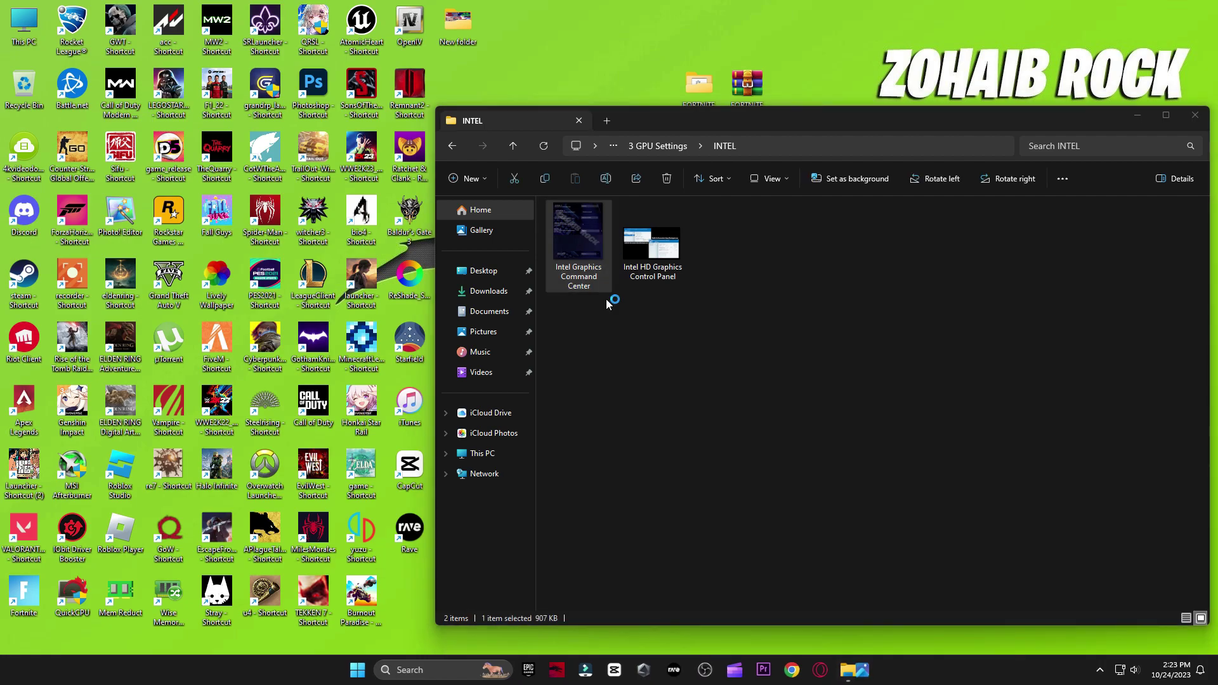
pyautogui.press('Right')
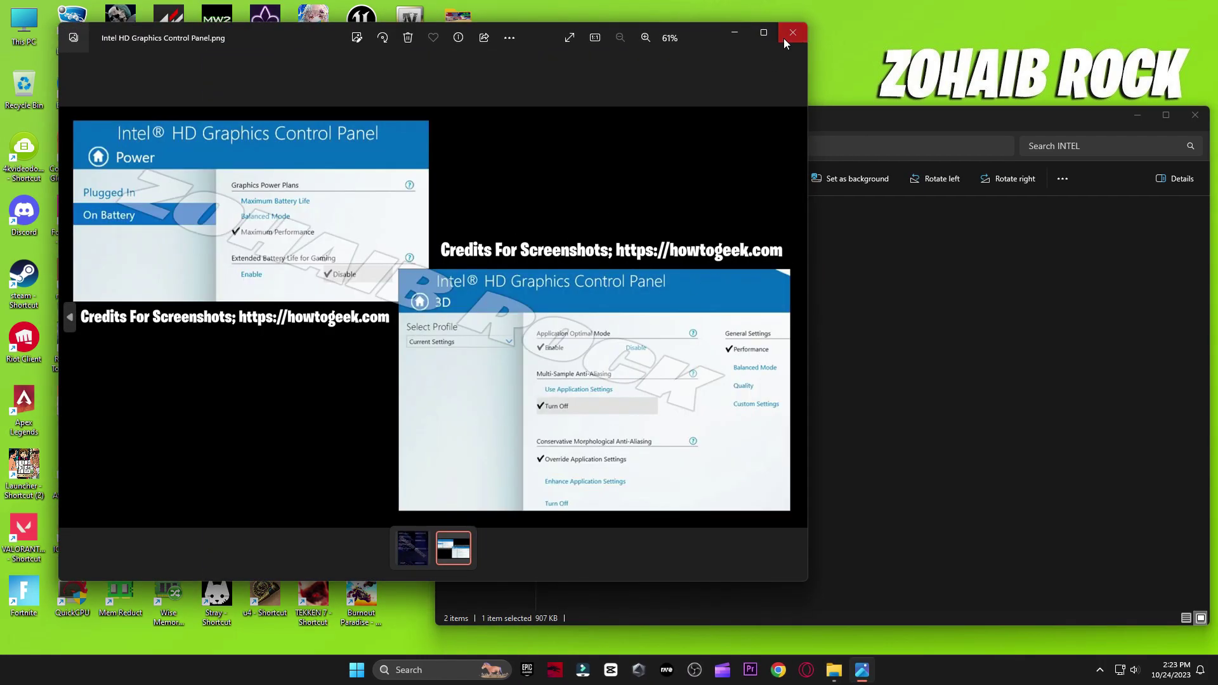
pyautogui.click(785, 41)
# Step: View the "NVIDIA Settings (Manage 3D Settings)" picture in the NVIDIA folder and close it
pyautogui.hotkey('alt', 'Up')
pyautogui.doubleClick(1046, 287)
pyautogui.doubleClick(579, 247)
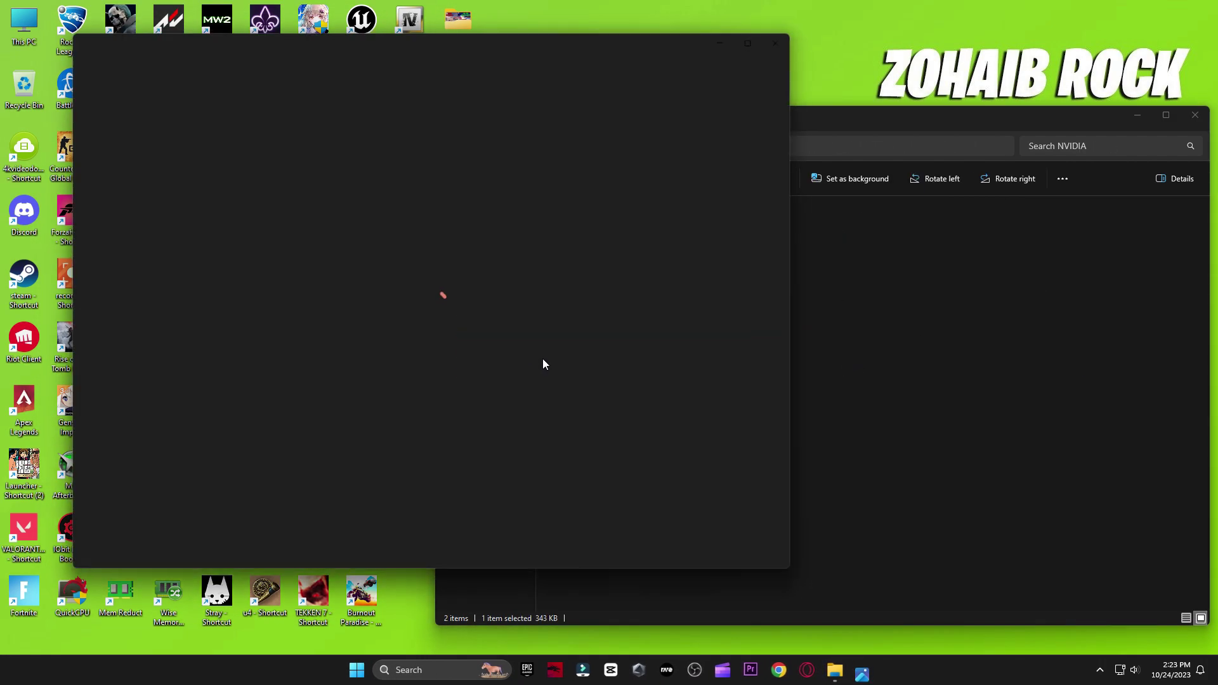
pyautogui.click(789, 34)
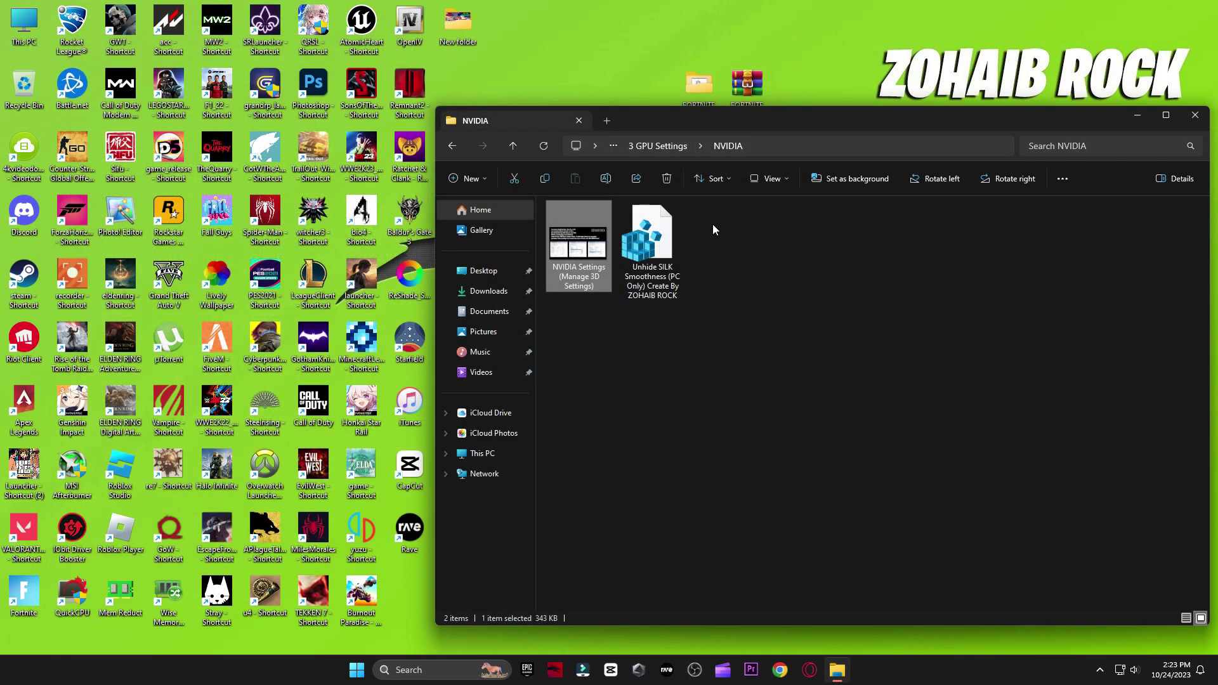
# Step: Open the 64bit installer folder under Quick-CPU in the pack's "4 Power Plan" folder
pyautogui.hotkey('alt', 'Up')
pyautogui.hotkey('alt', 'Up')
pyautogui.click(590, 302)
pyautogui.doubleClick(590, 303)
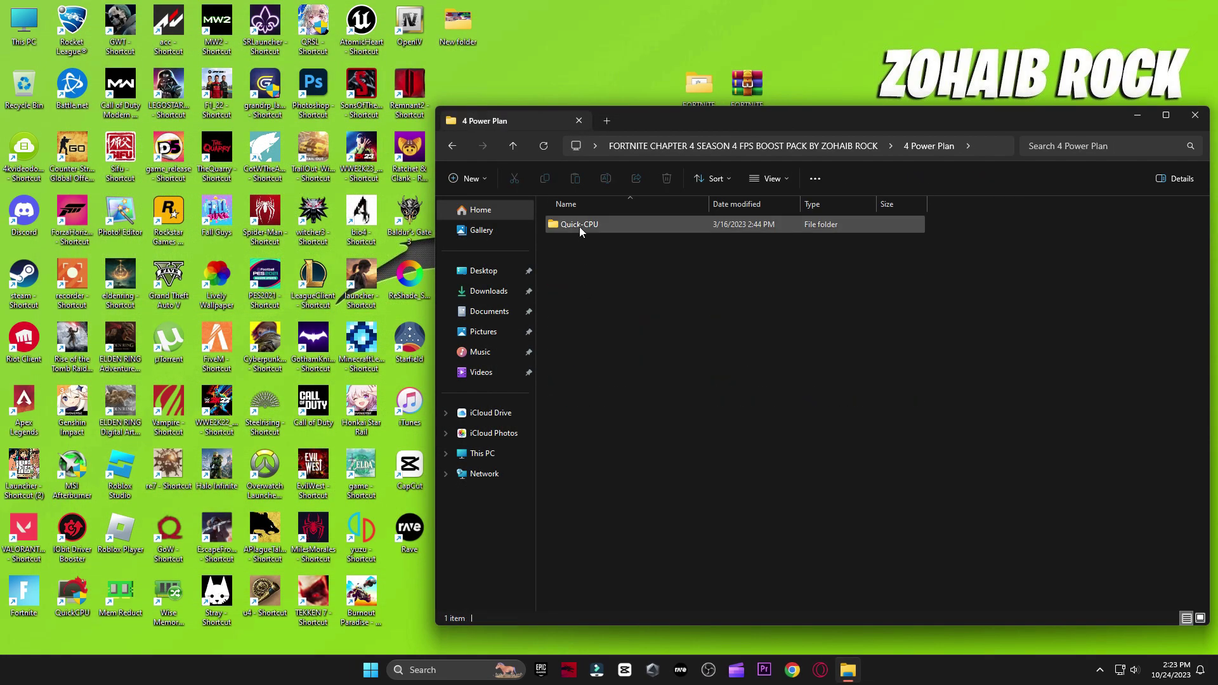
pyautogui.doubleClick(579, 224)
pyautogui.doubleClick(588, 244)
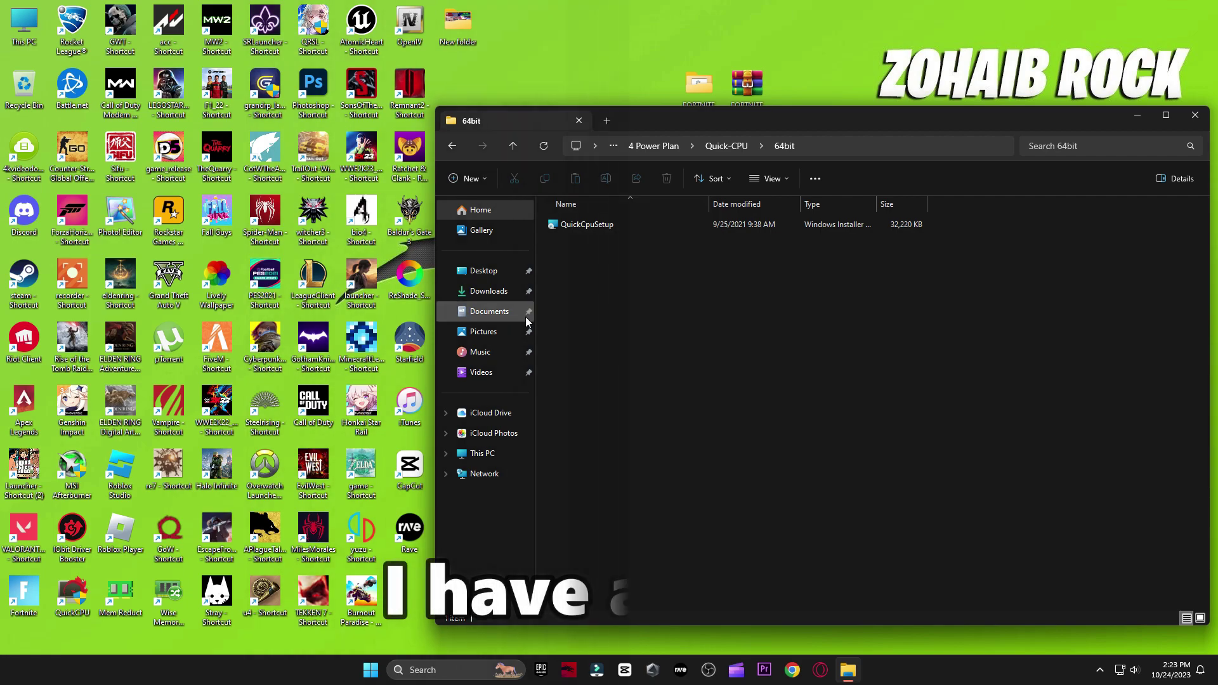
# Step: Launch the installed Quick CPU from the desktop, close the folder window and reposition the program window
pyautogui.click(71, 602)
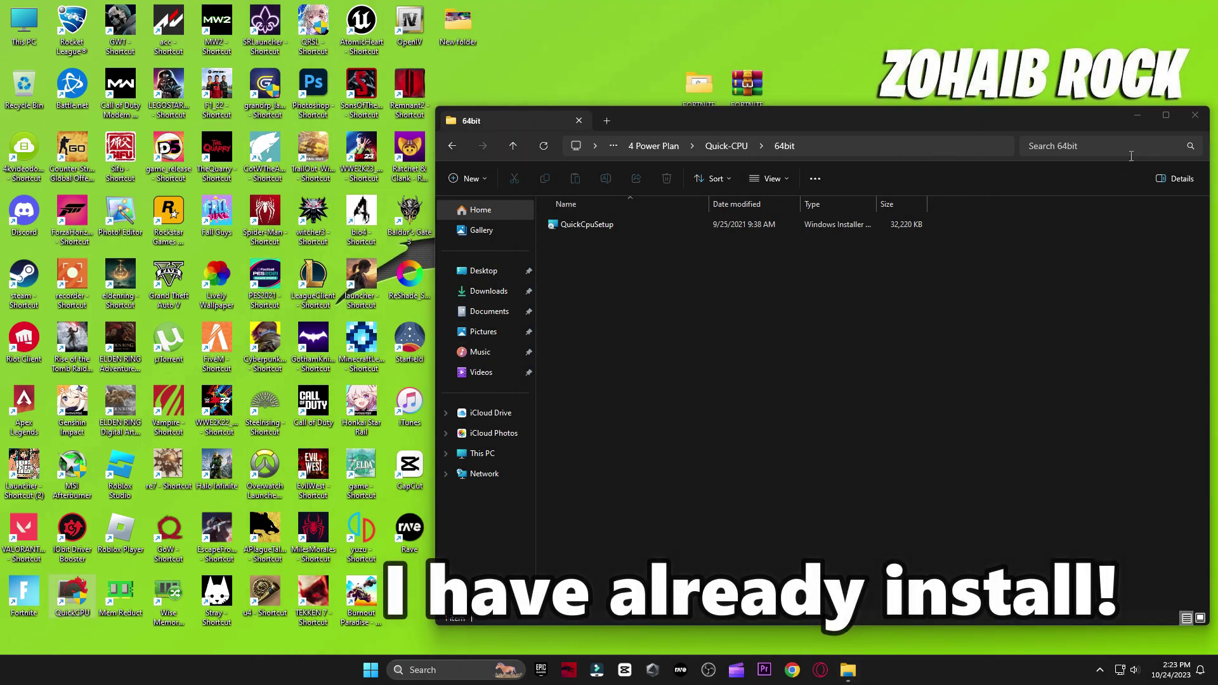
pyautogui.click(1195, 115)
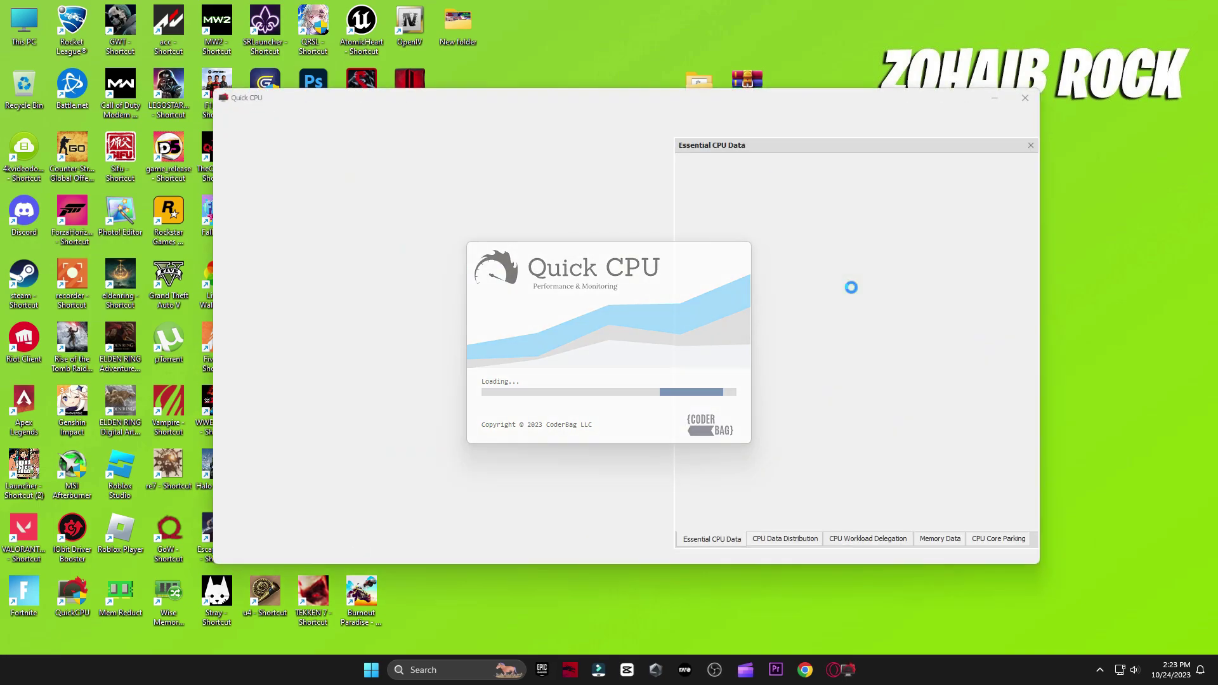
pyautogui.moveTo(901, 96); pyautogui.dragTo(1061, 116)
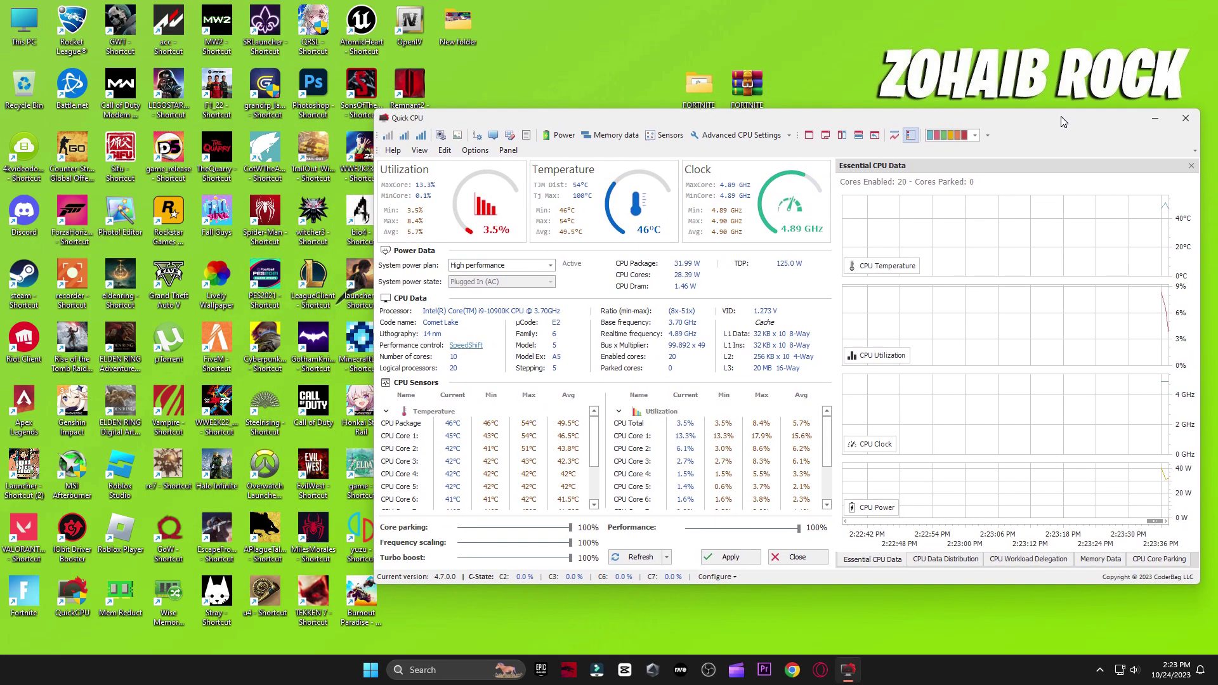
# Step: Set the system power plan to High performance with core parking and performance at 100%, apply the changes and close Quick CPU
pyautogui.click(551, 266)
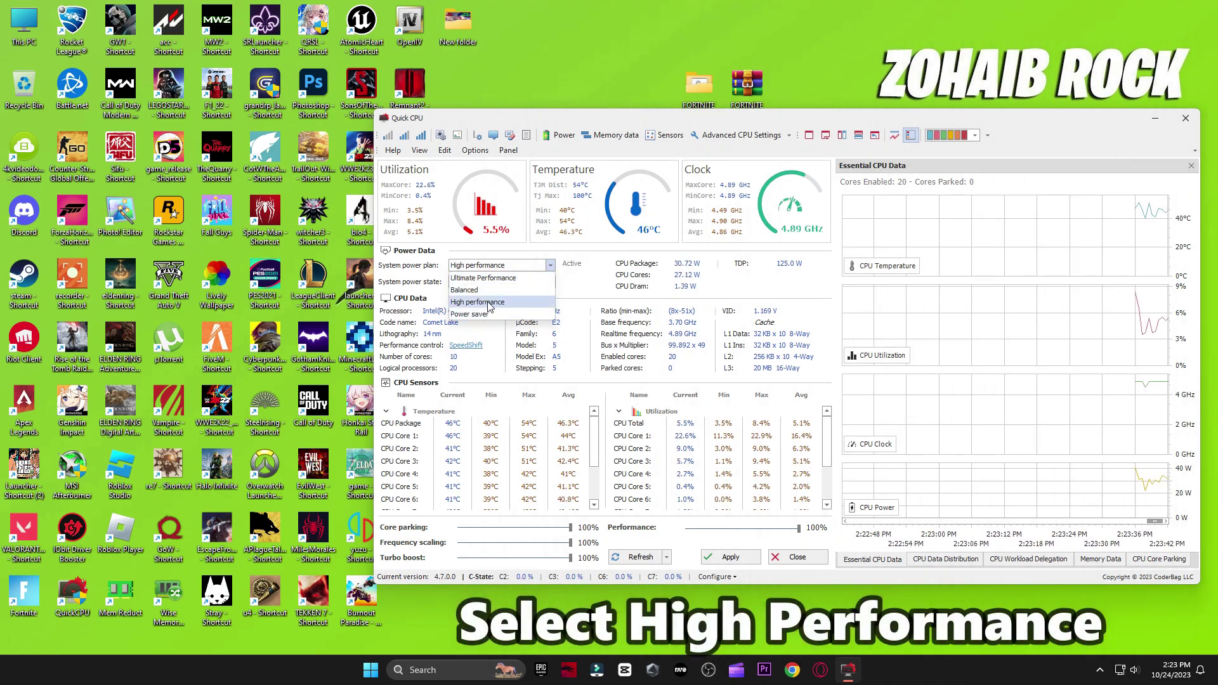
pyautogui.click(537, 307)
pyautogui.moveTo(458, 527); pyautogui.dragTo(571, 527)
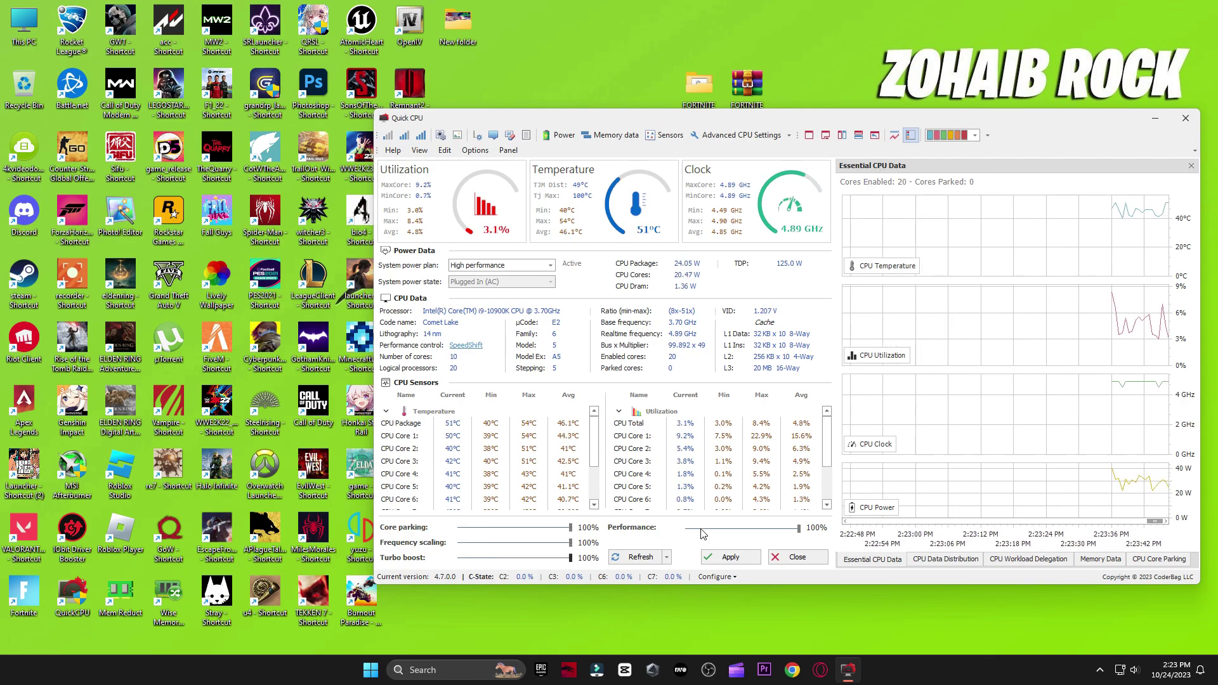
pyautogui.moveTo(759, 529); pyautogui.dragTo(799, 528)
pyautogui.click(729, 557)
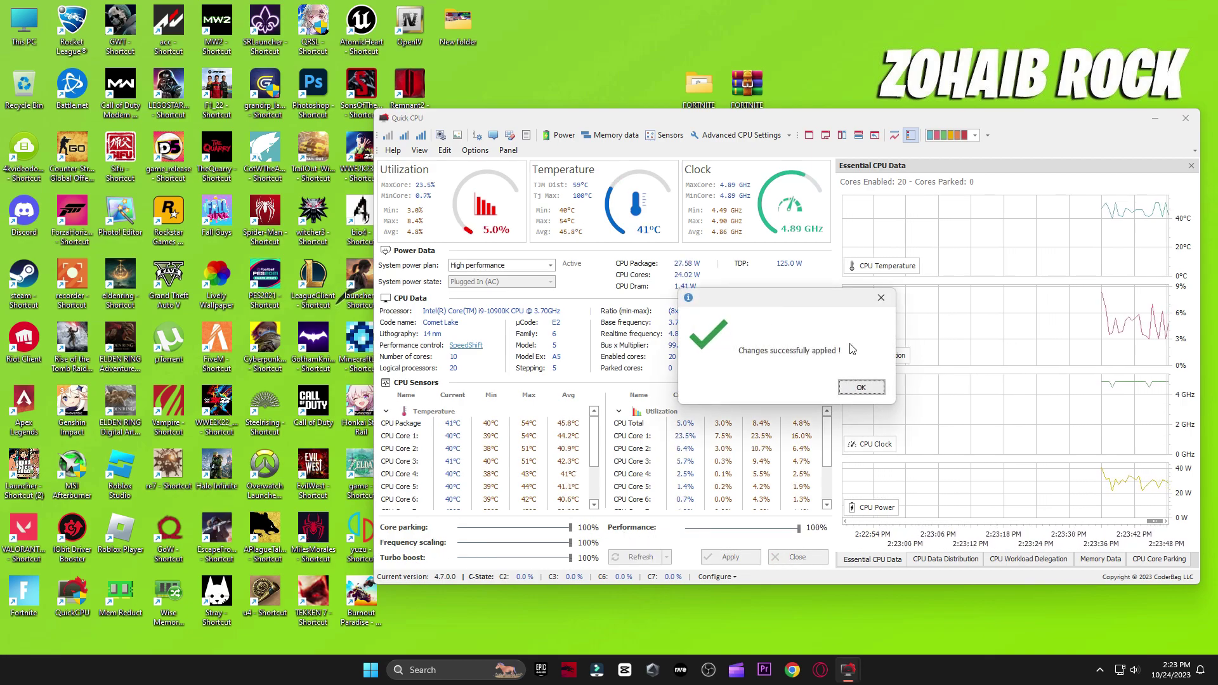
pyautogui.click(859, 383)
pyautogui.click(815, 562)
# Step: Search Windows for "power", open "Choose a power plan", check the selected and additional plans, and close Power Options
pyautogui.click(419, 670)
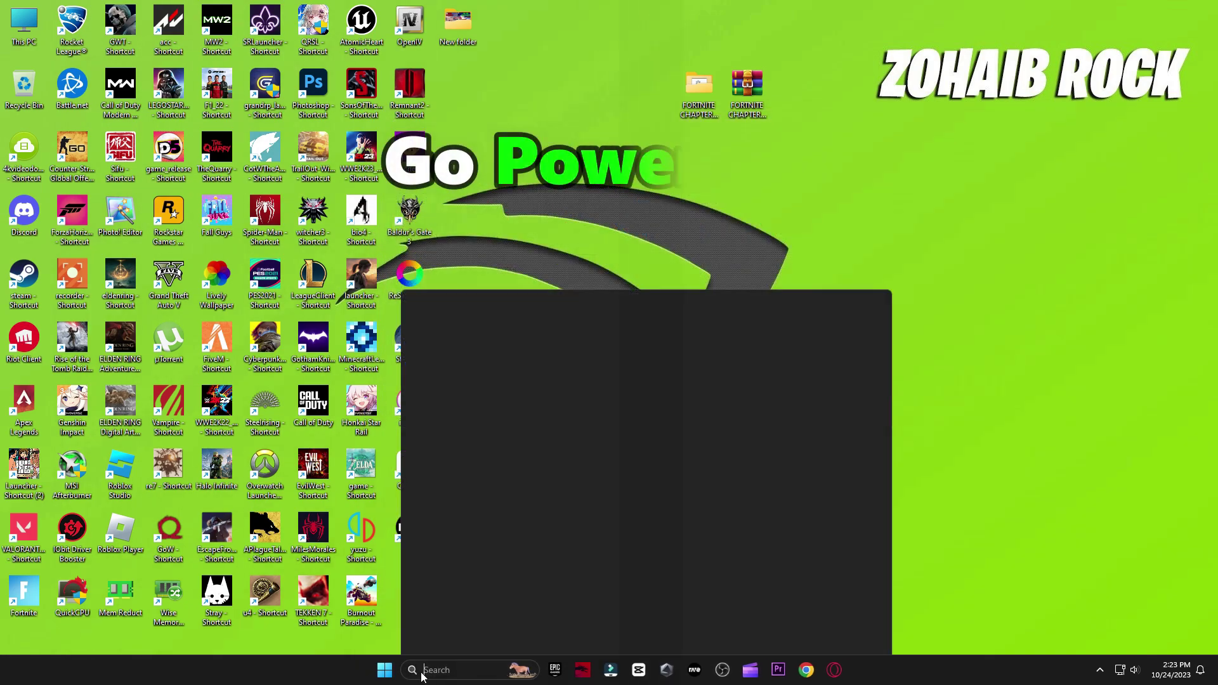
pyautogui.write('power')
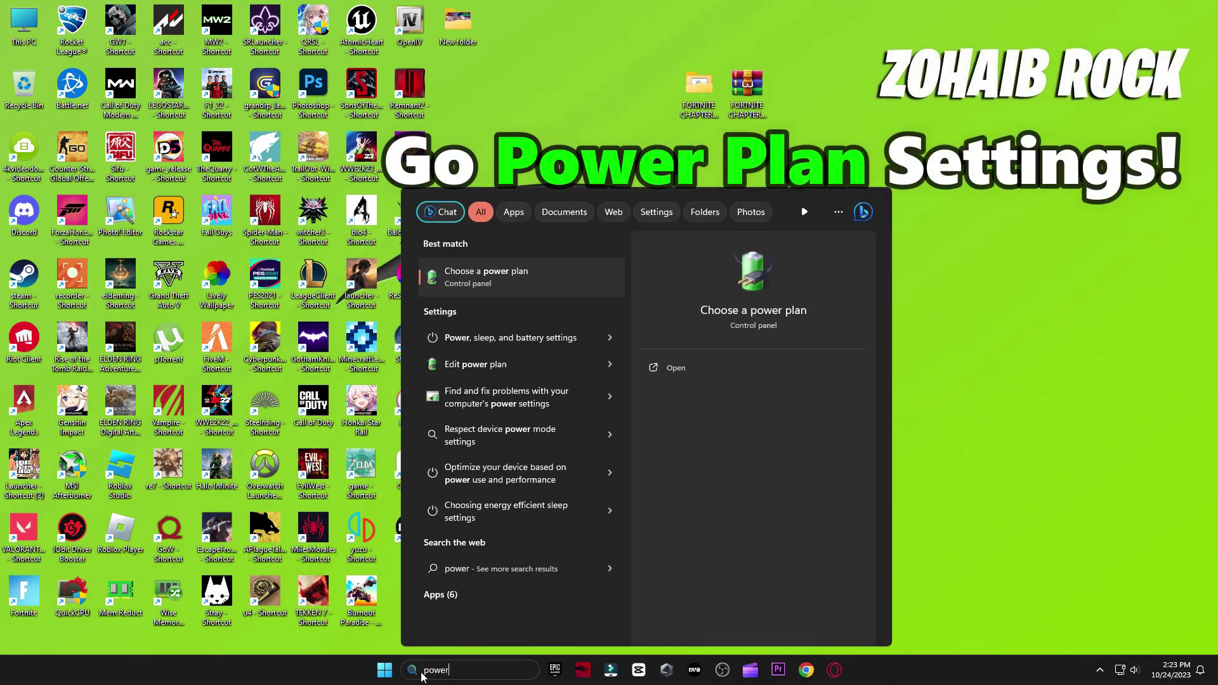
pyautogui.click(528, 273)
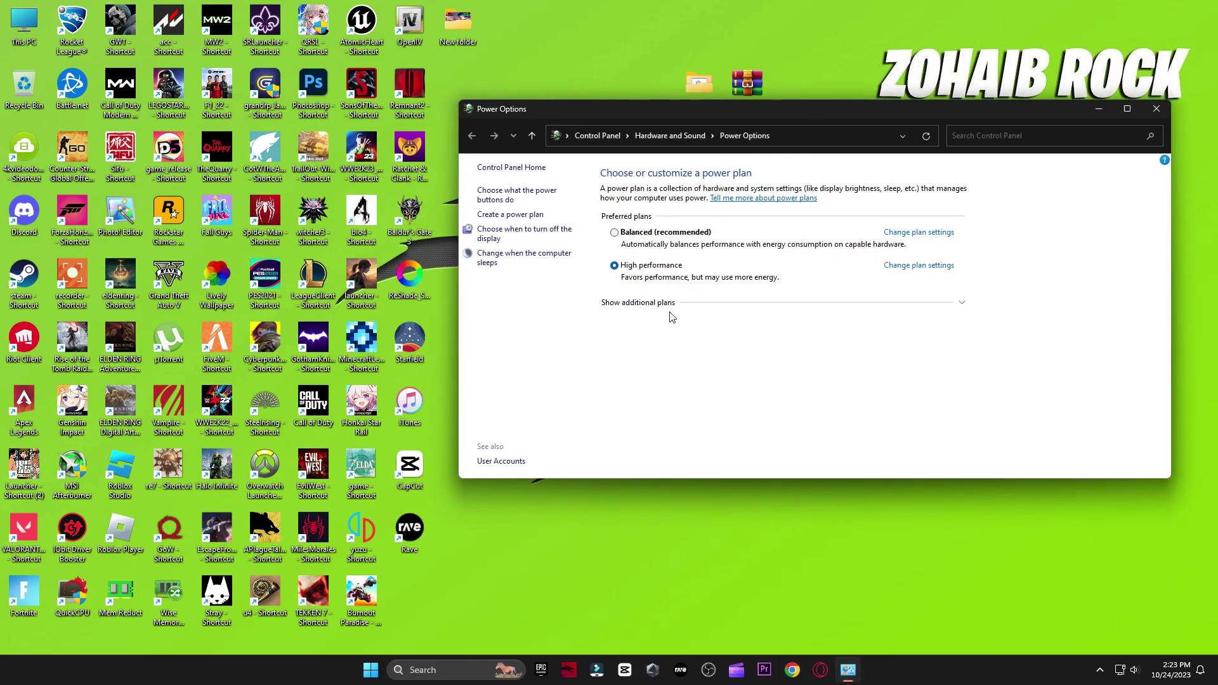
pyautogui.click(962, 304)
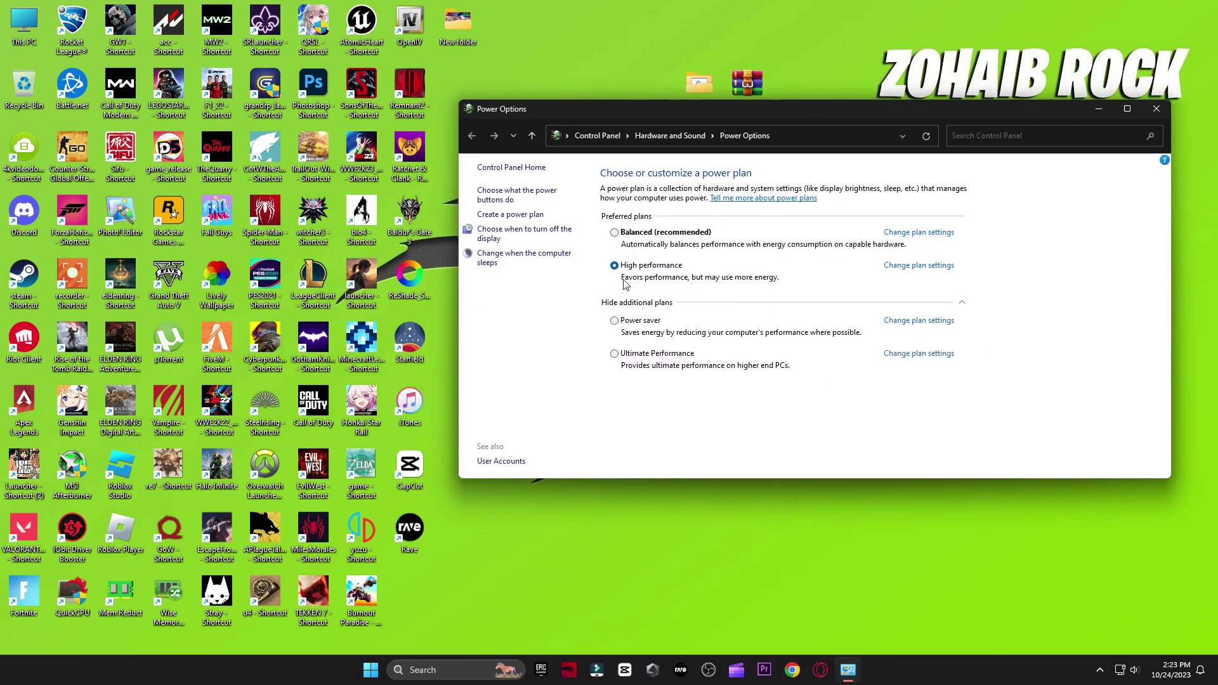
pyautogui.click(962, 302)
pyautogui.click(1163, 108)
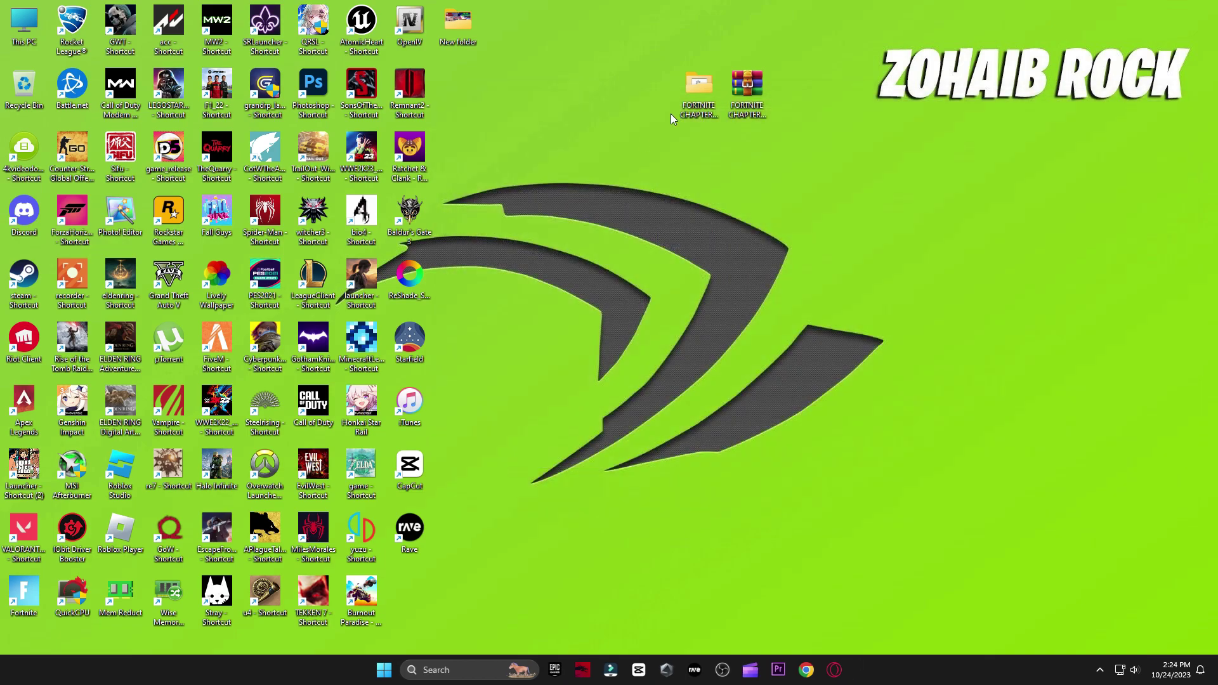
# Step: Run Timer Resolution from the pack's "5 Latency (Timer Resolution )" folder, set it to Maximum and minimize it
pyautogui.doubleClick(683, 101)
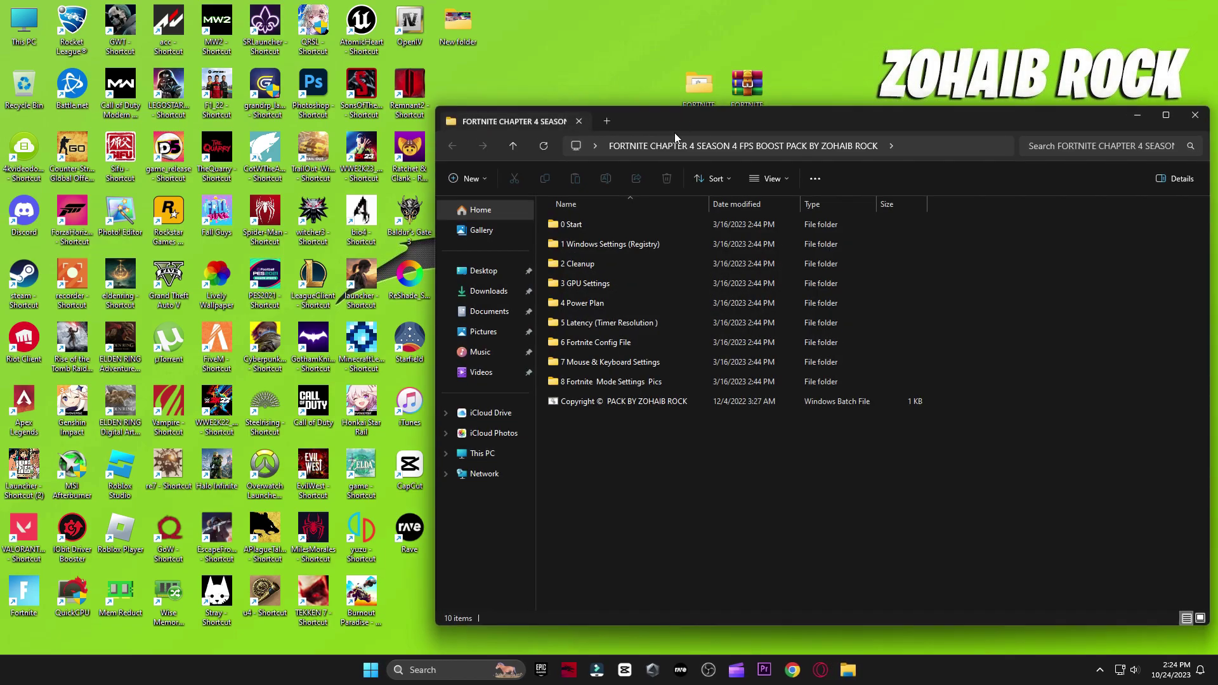
pyautogui.doubleClick(602, 323)
pyautogui.click(596, 225)
pyautogui.doubleClick(596, 225)
pyautogui.moveTo(601, 275); pyautogui.dragTo(859, 274)
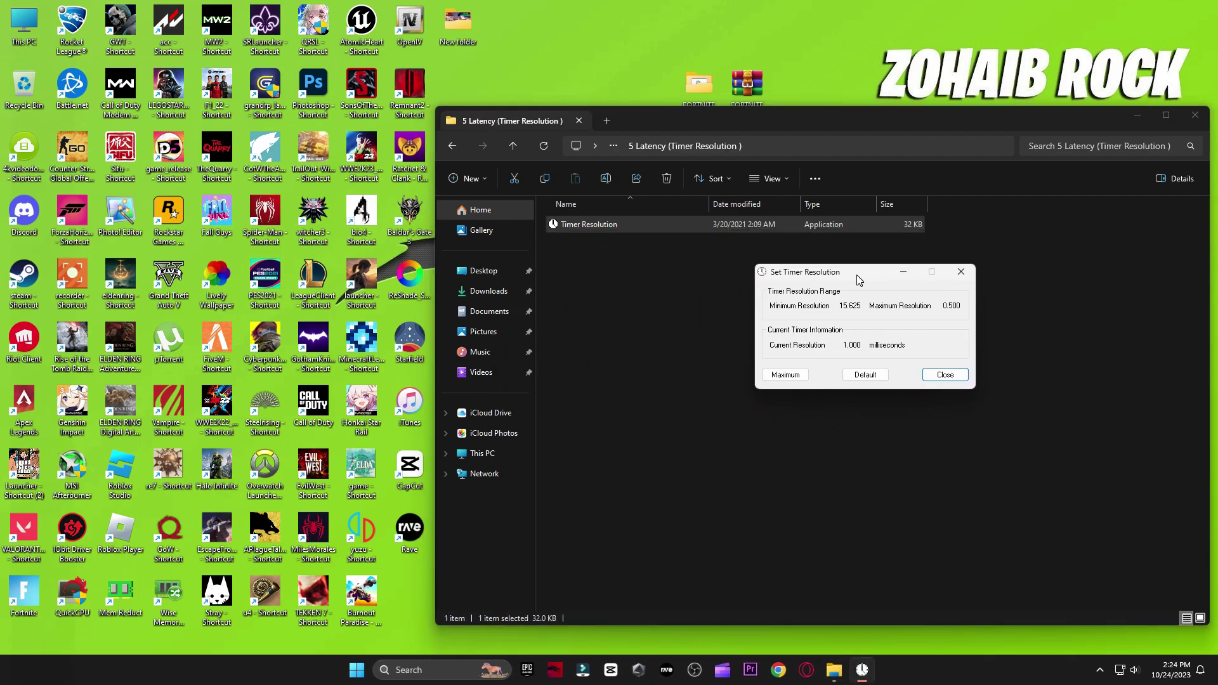
pyautogui.click(785, 375)
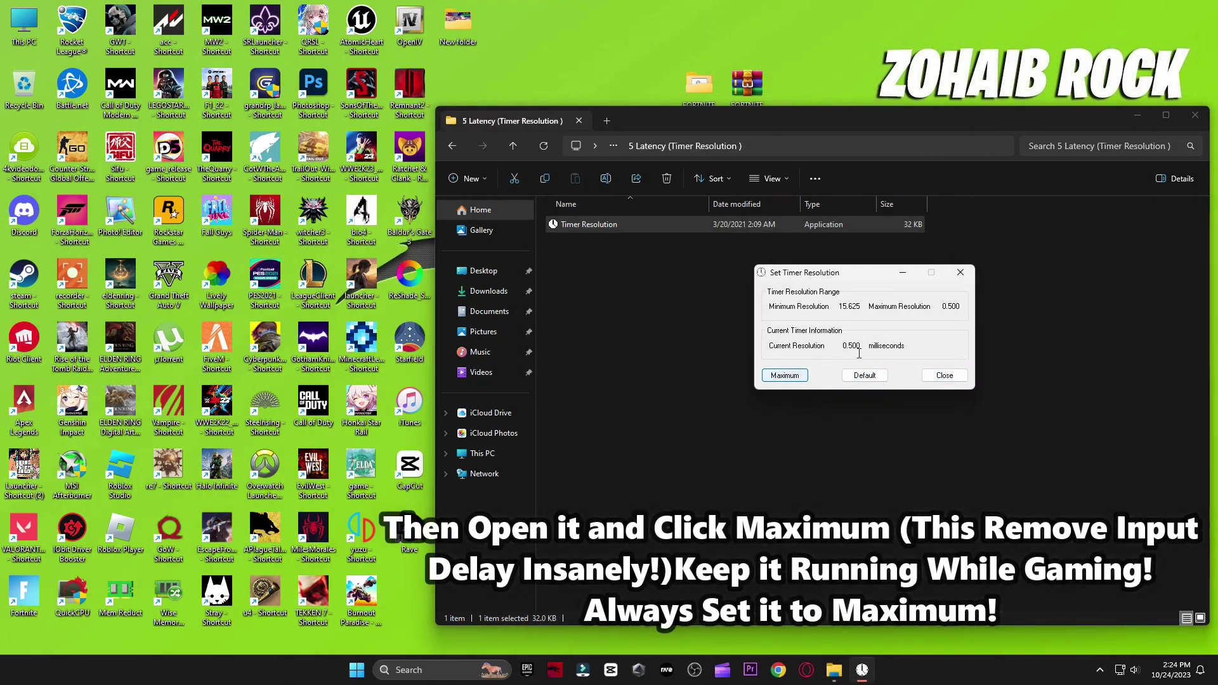
pyautogui.click(790, 379)
pyautogui.click(903, 273)
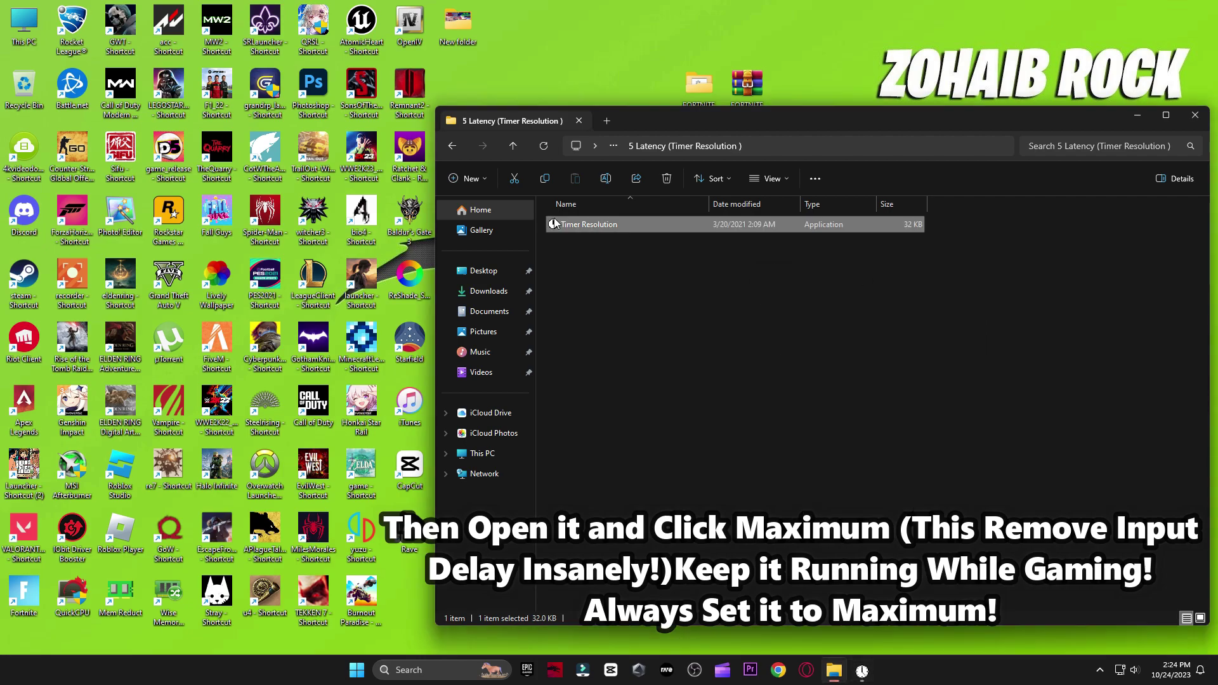
# Step: Return to the pack's main folder and open "6 Fortnite Config File"
pyautogui.click(452, 146)
pyautogui.doubleClick(590, 343)
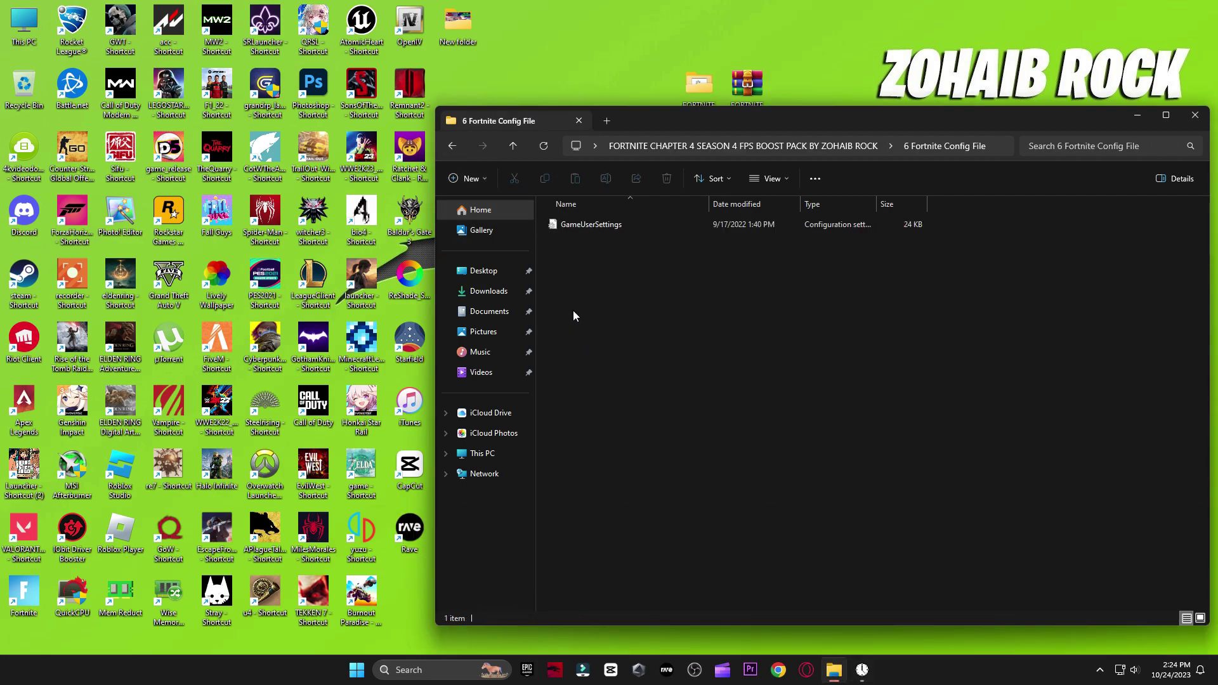
# Step: Copy the pack's GameUserSettings file and open the "appdata" folder through Run
pyautogui.rightClick(603, 225)
pyautogui.click(618, 238)
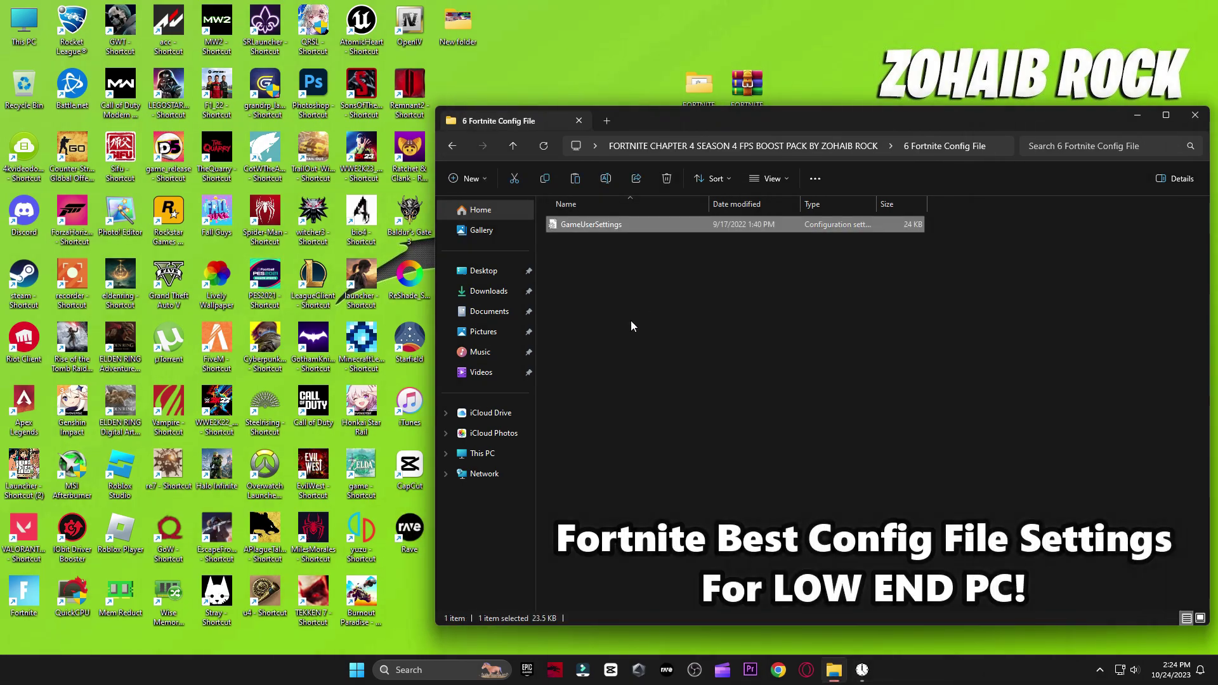
pyautogui.click(450, 670)
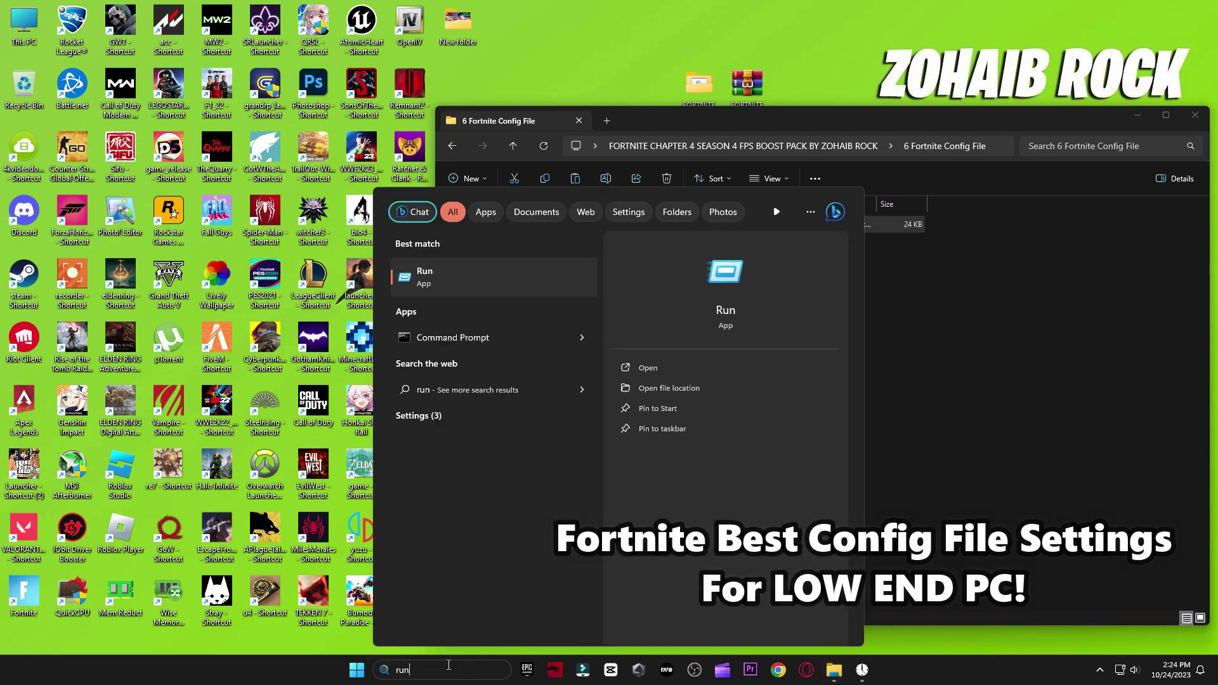
pyautogui.click(458, 291)
pyautogui.moveTo(159, 526); pyautogui.dragTo(807, 271)
pyautogui.write('appdata')
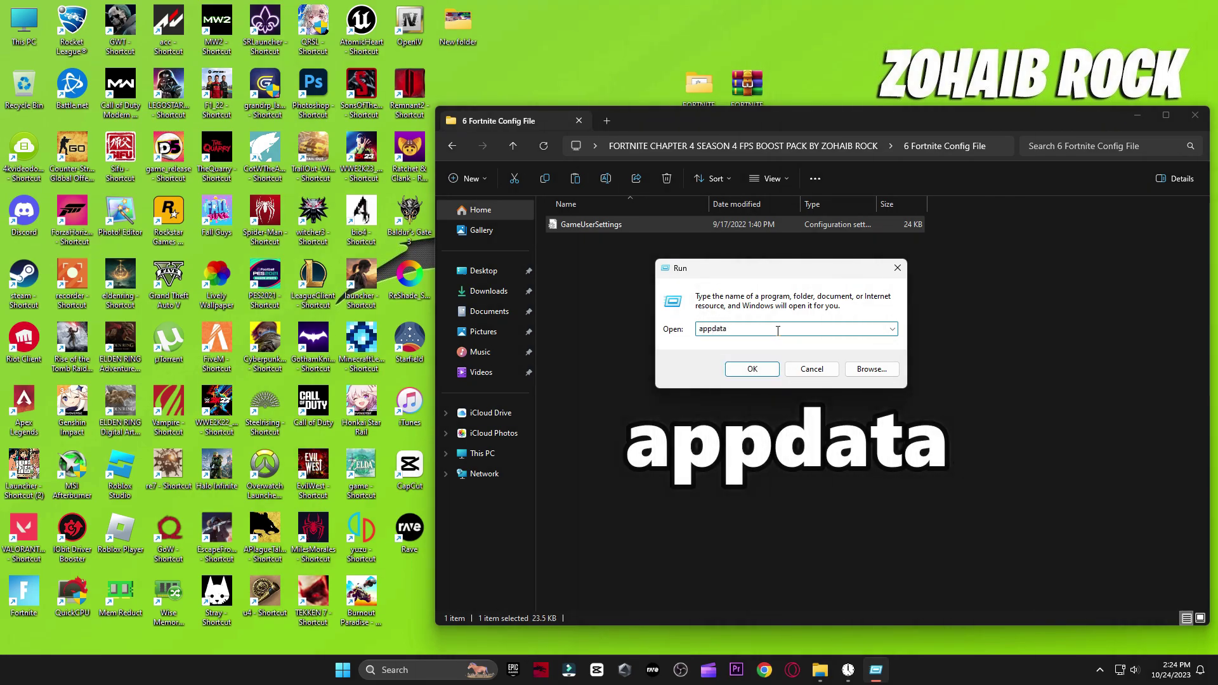
pyautogui.click(753, 369)
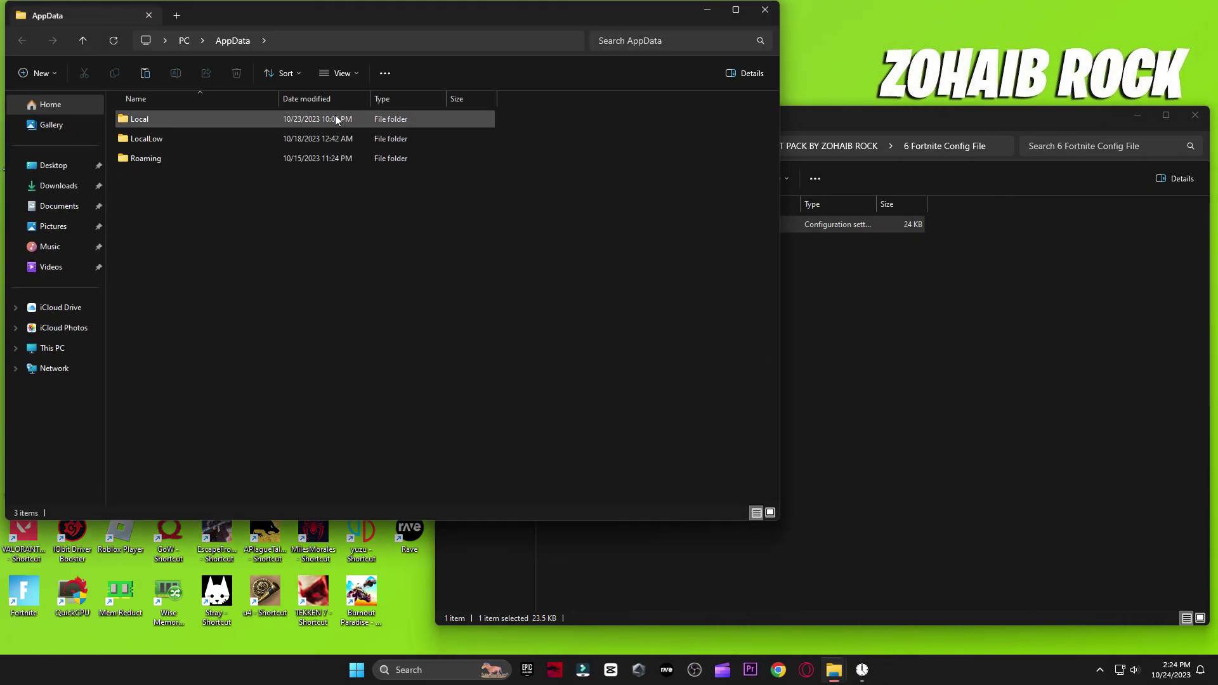
# Step: Open the WindowsClient config folder under Local, FortniteGame, Saved, Config
pyautogui.doubleClick(140, 119)
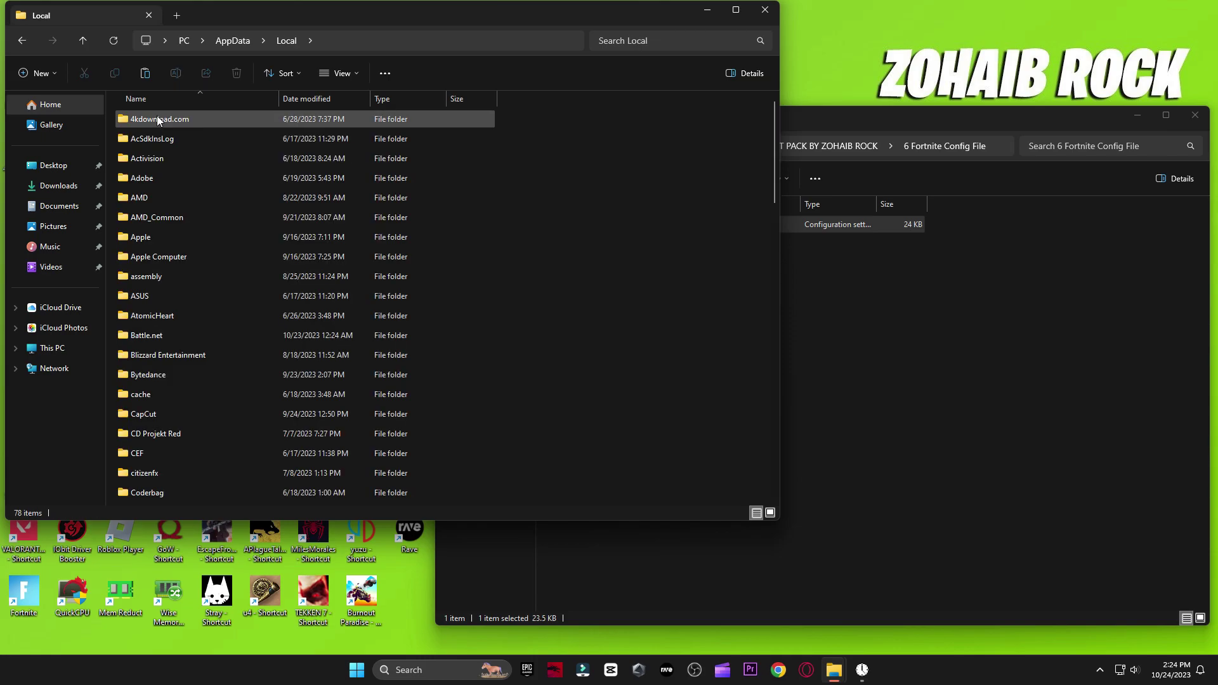
pyautogui.scroll(-4, 157, 117)
pyautogui.click(157, 117)
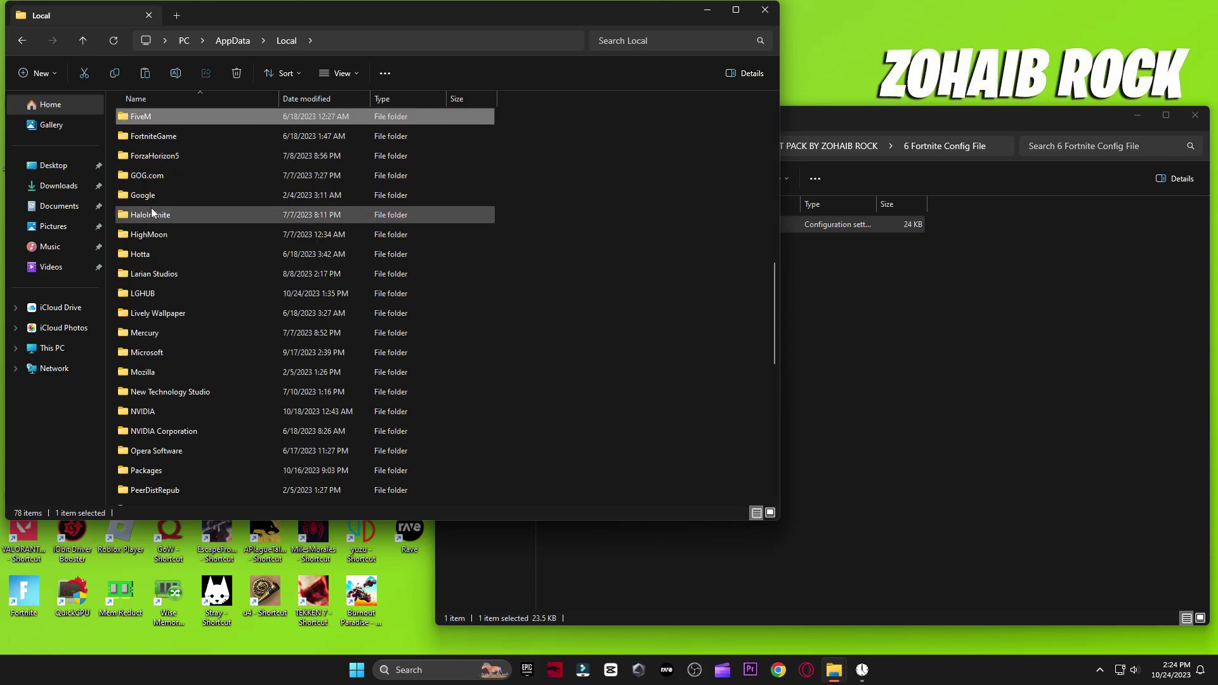
pyautogui.doubleClick(153, 135)
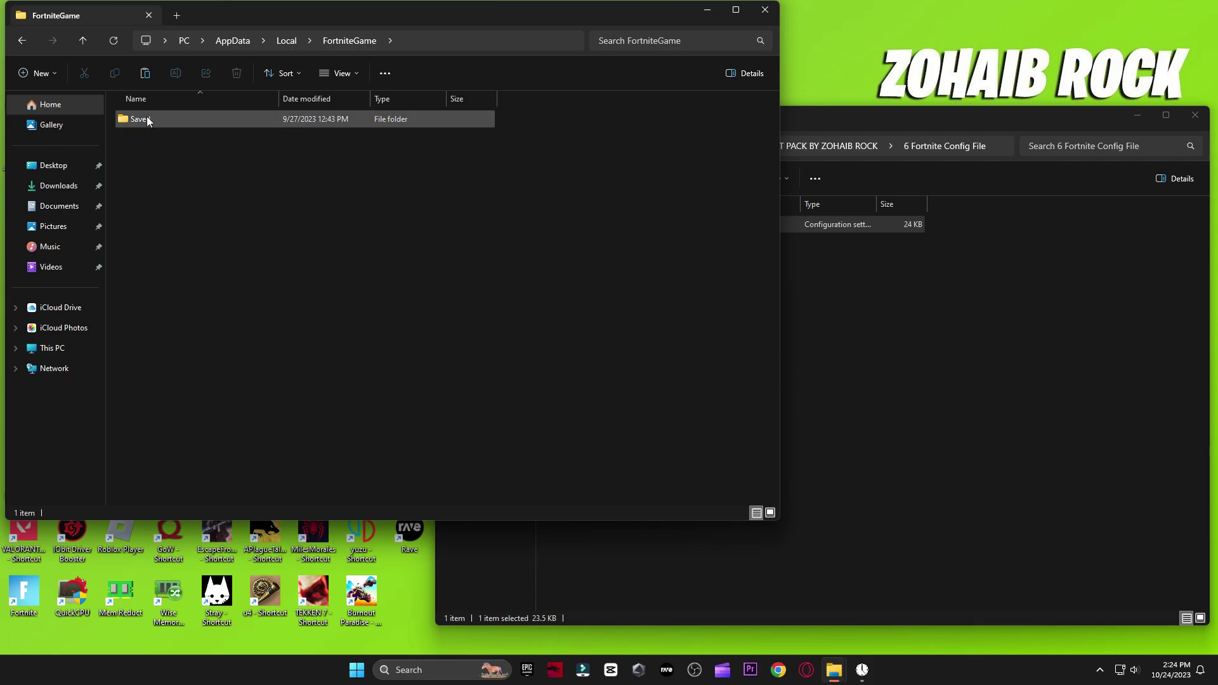
pyautogui.doubleClick(144, 119)
pyautogui.doubleClick(149, 138)
pyautogui.doubleClick(188, 138)
# Step: Rename the existing GameUserSettings file in WindowsClient to GameUserSettings1
pyautogui.rightClick(163, 119)
pyautogui.click(234, 348)
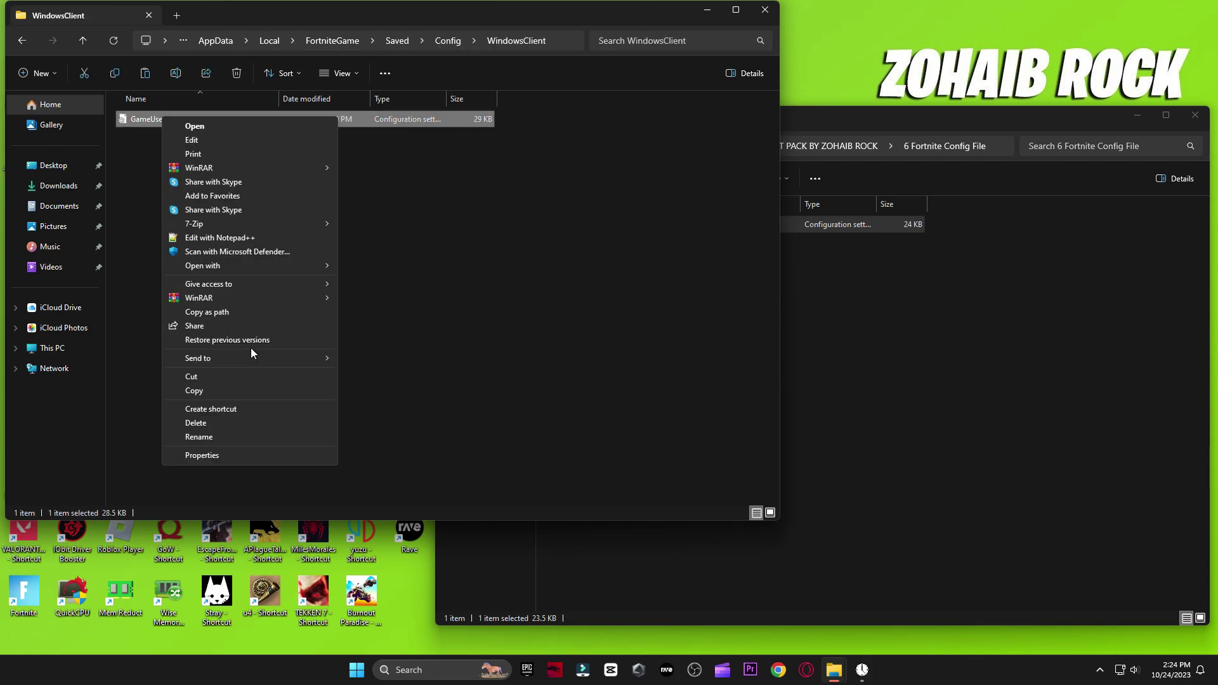
pyautogui.click(199, 437)
pyautogui.write('1')
pyautogui.press('Return')
# Step: Paste the pack's copied GameUserSettings file into the WindowsClient folder and close that window
pyautogui.rightClick(203, 199)
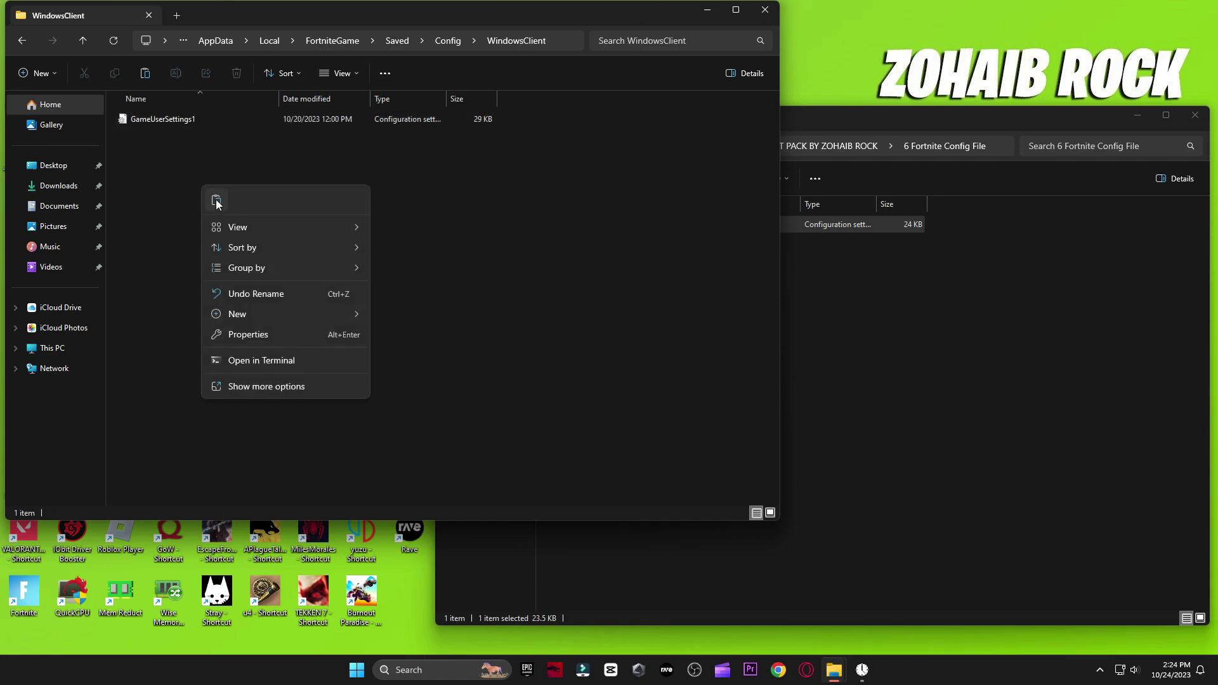
pyautogui.click(212, 202)
pyautogui.click(764, 10)
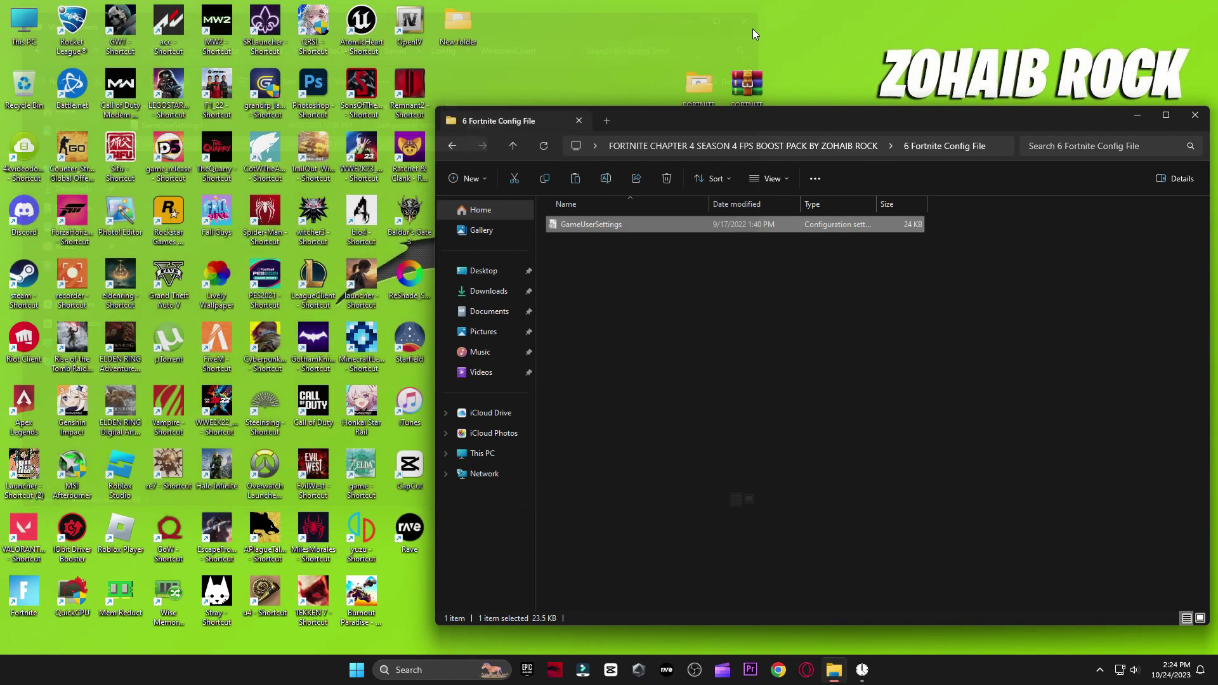
# Step: Return to the pack's main folder and run "M1 Mouse Acceleration" from "7 Mouse & Keyboard Settings"
pyautogui.click(453, 147)
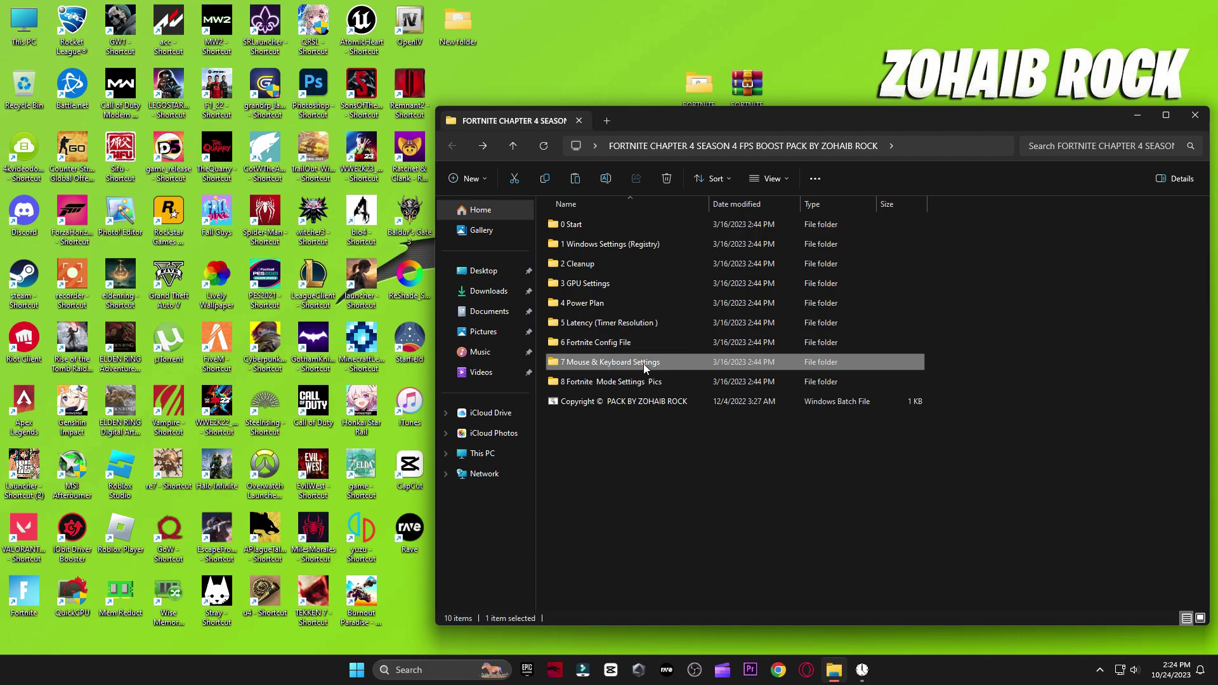
pyautogui.doubleClick(617, 363)
pyautogui.doubleClick(653, 245)
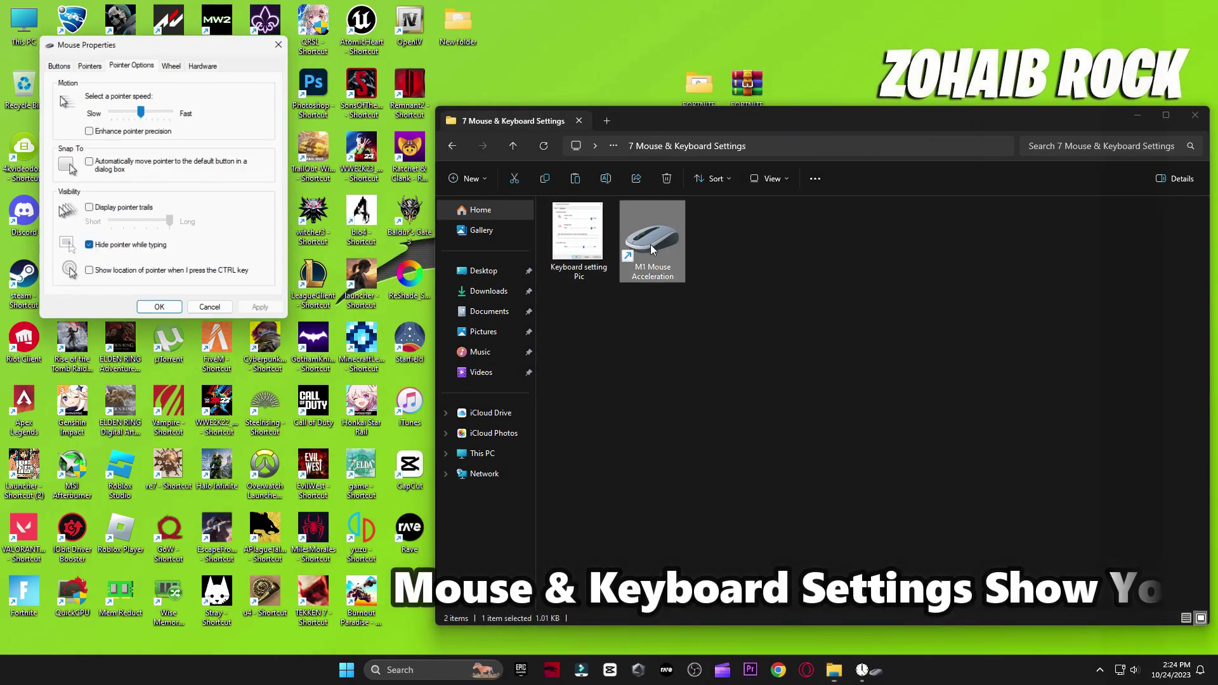
# Step: Keep Enhance pointer precision off, check the button settings, then apply and close Mouse Properties
pyautogui.moveTo(232, 46); pyautogui.dragTo(320, 118)
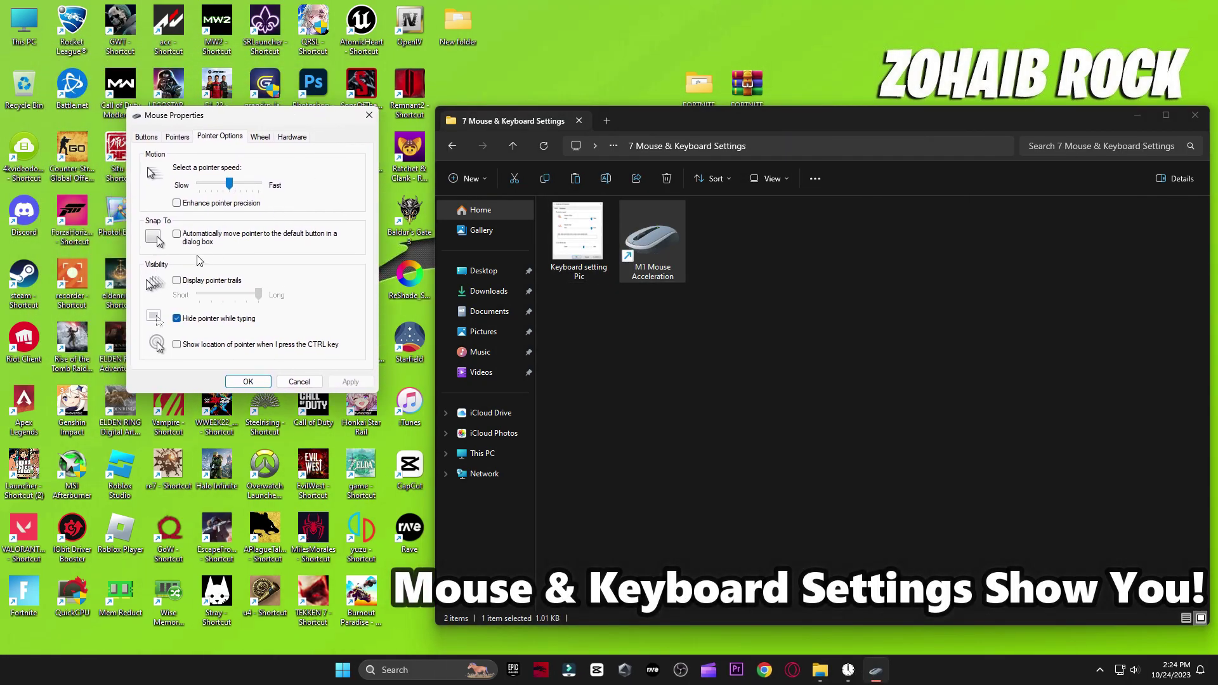
pyautogui.click(197, 205)
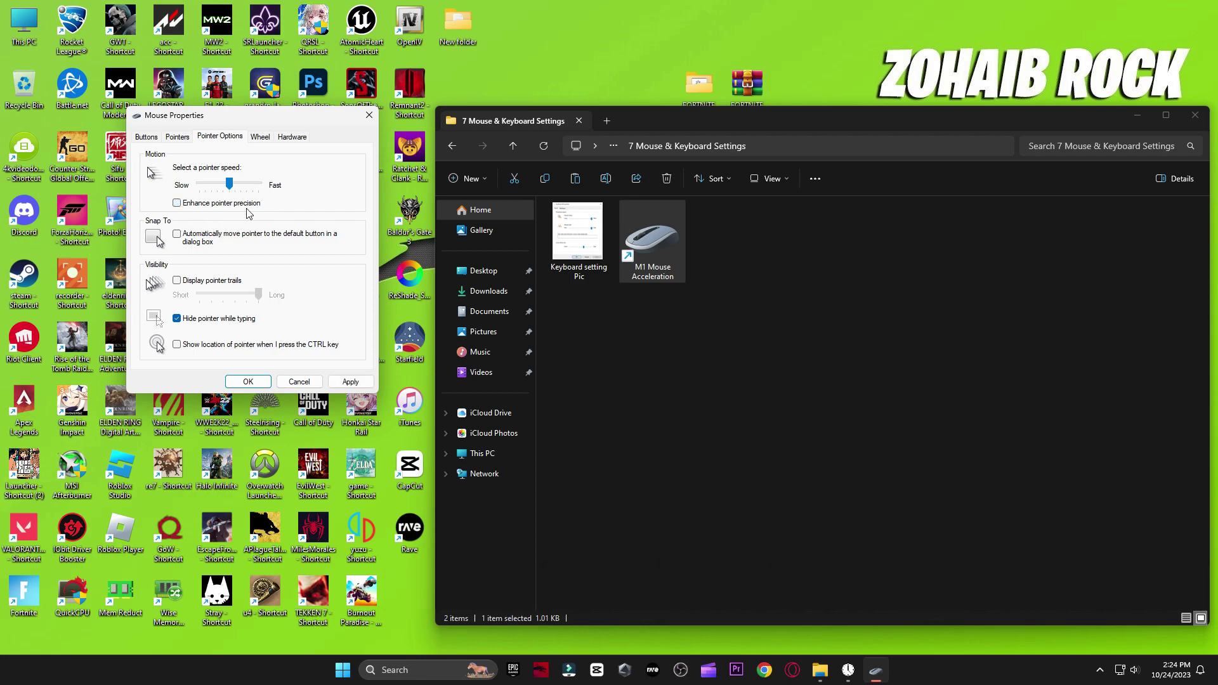
pyautogui.click(147, 137)
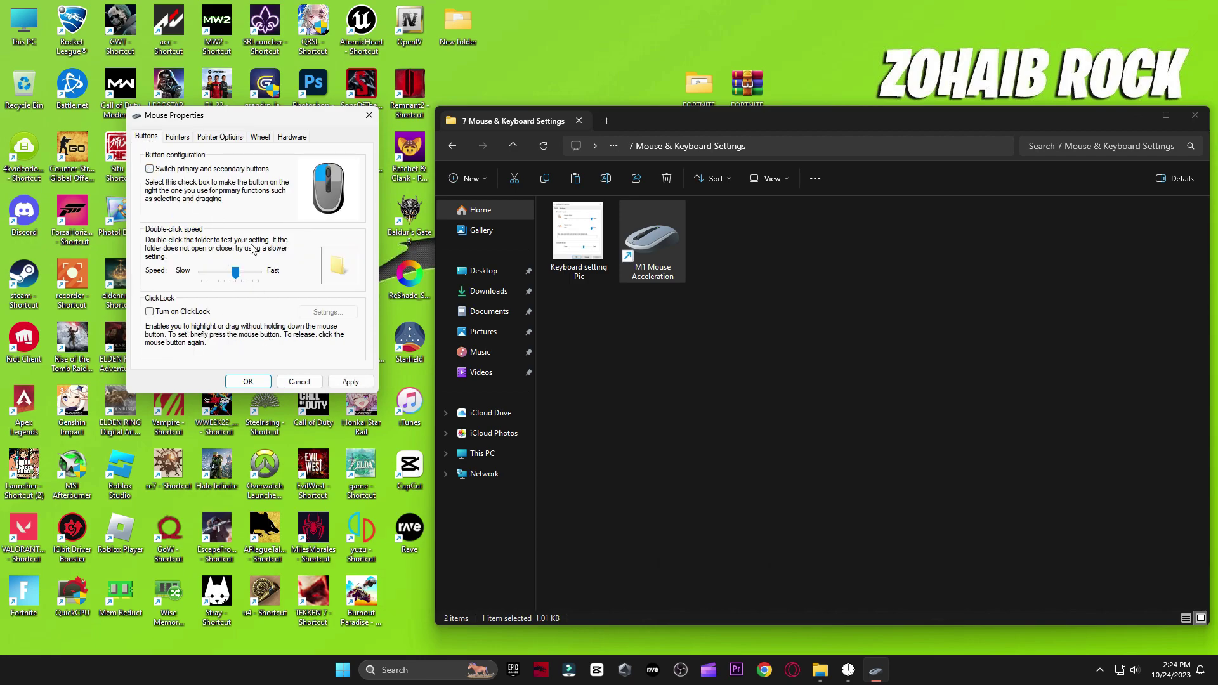
pyautogui.click(360, 384)
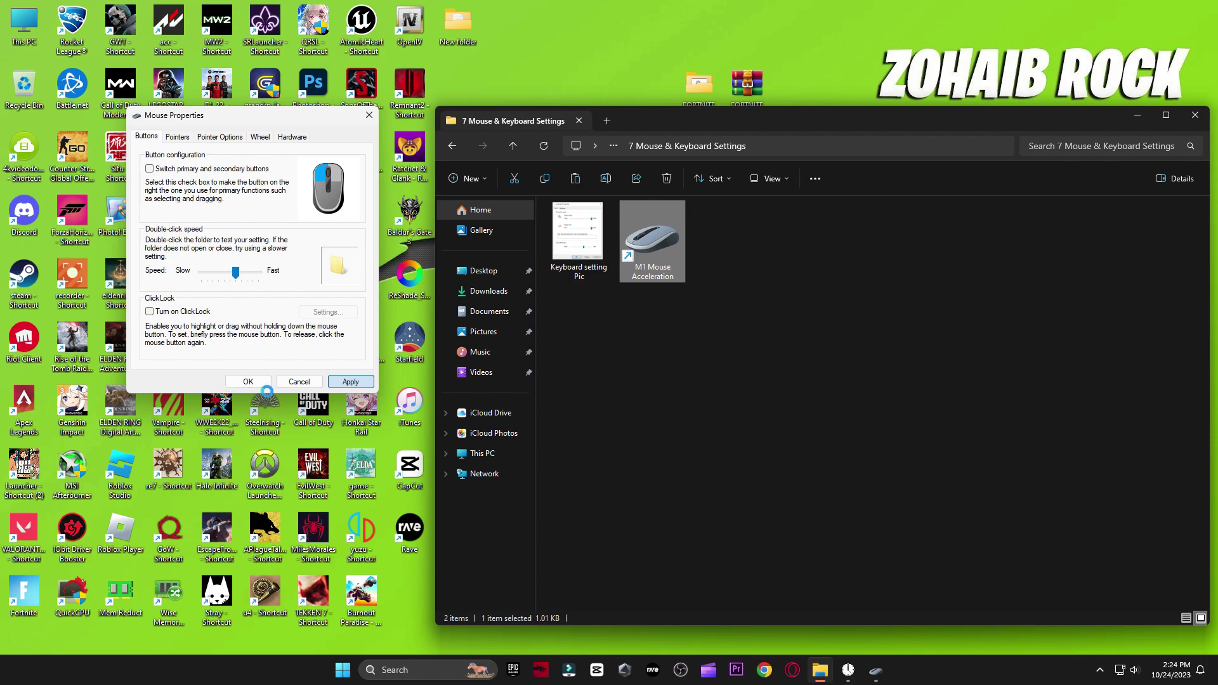
pyautogui.click(249, 382)
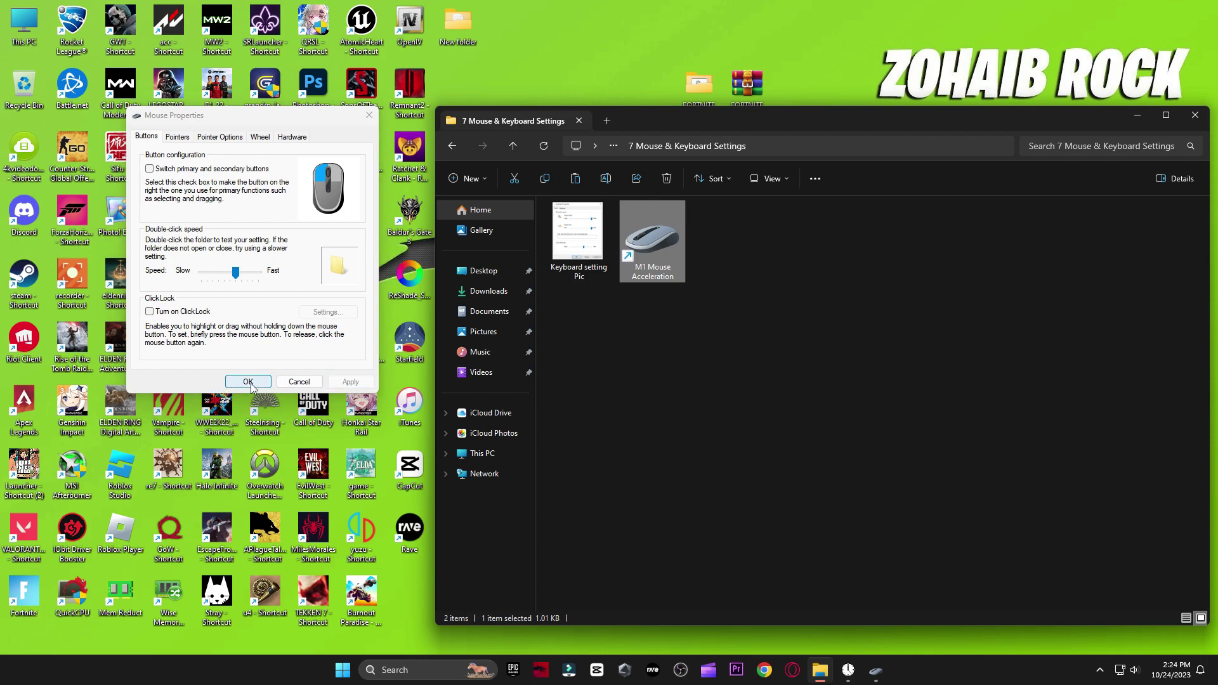
# Step: Search Windows for "keyboard", compare Keyboard Properties with the "Keyboard setting Pic" image, and close both
pyautogui.doubleClick(577, 232)
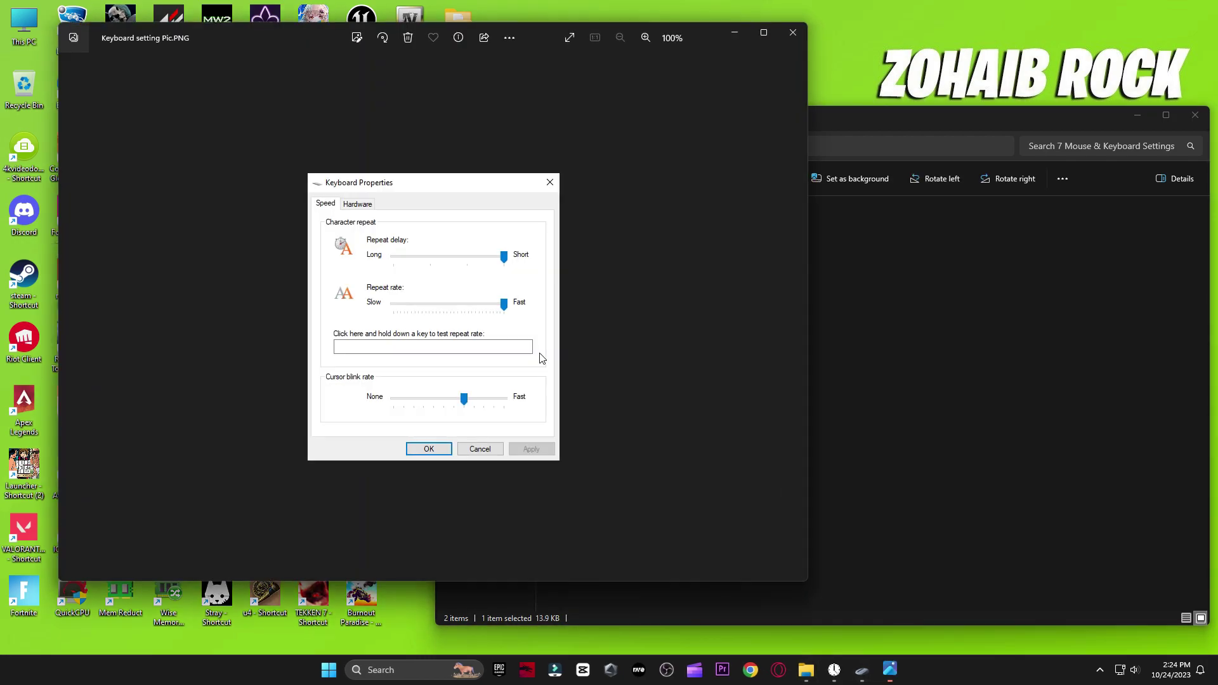
pyautogui.click(407, 664)
pyautogui.write('keyboard')
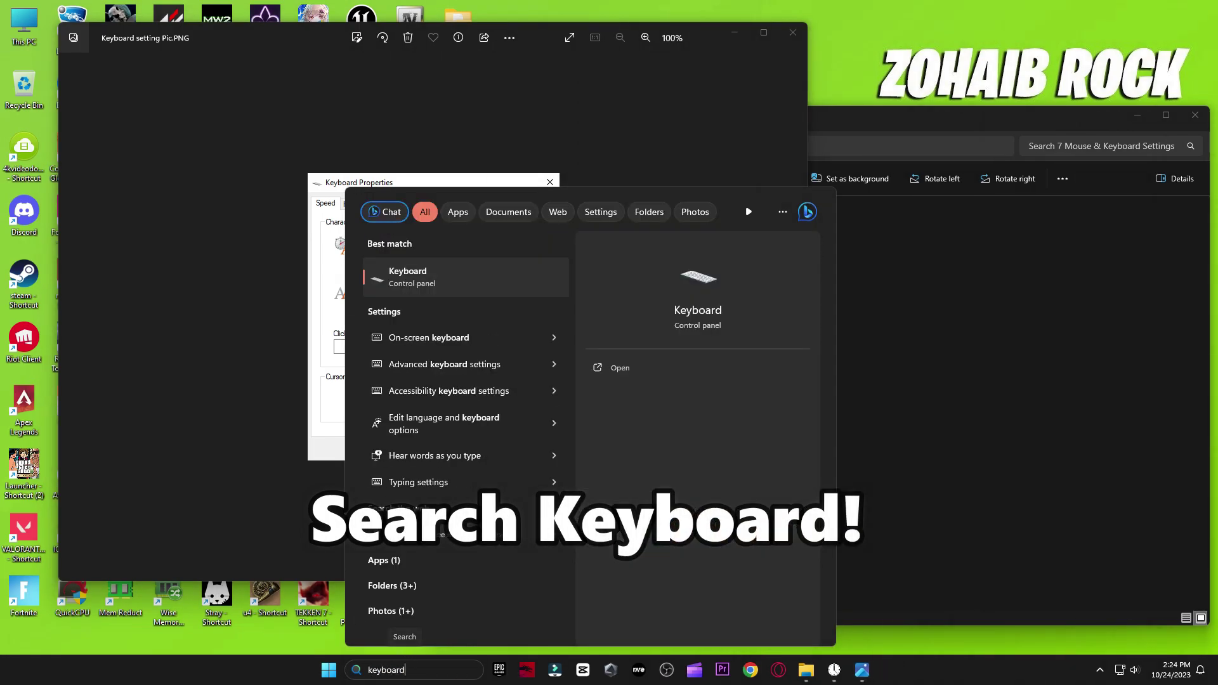
pyautogui.click(420, 277)
pyautogui.moveTo(227, 65); pyautogui.dragTo(740, 188)
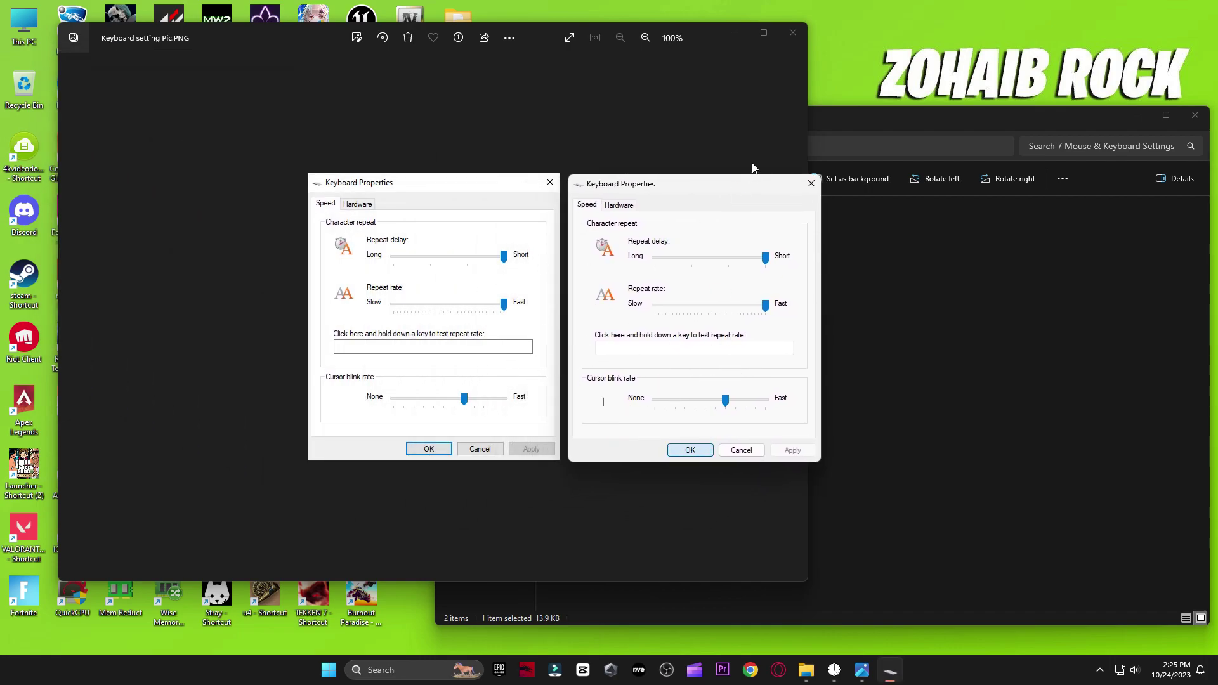
pyautogui.press('Escape')
pyautogui.click(792, 32)
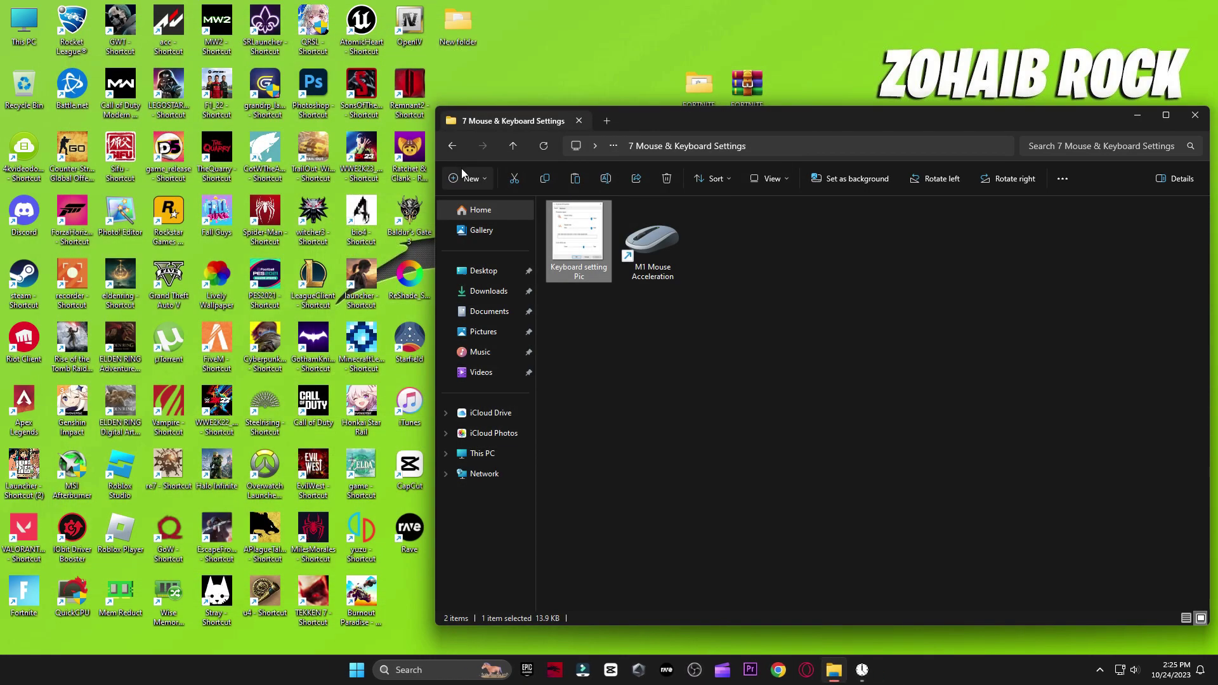
# Step: Open "8 Fortnite Mode Settings Pics" in the pack, review the "Directx 11 Mode" settings pictures and go back
pyautogui.click(452, 145)
pyautogui.click(647, 387)
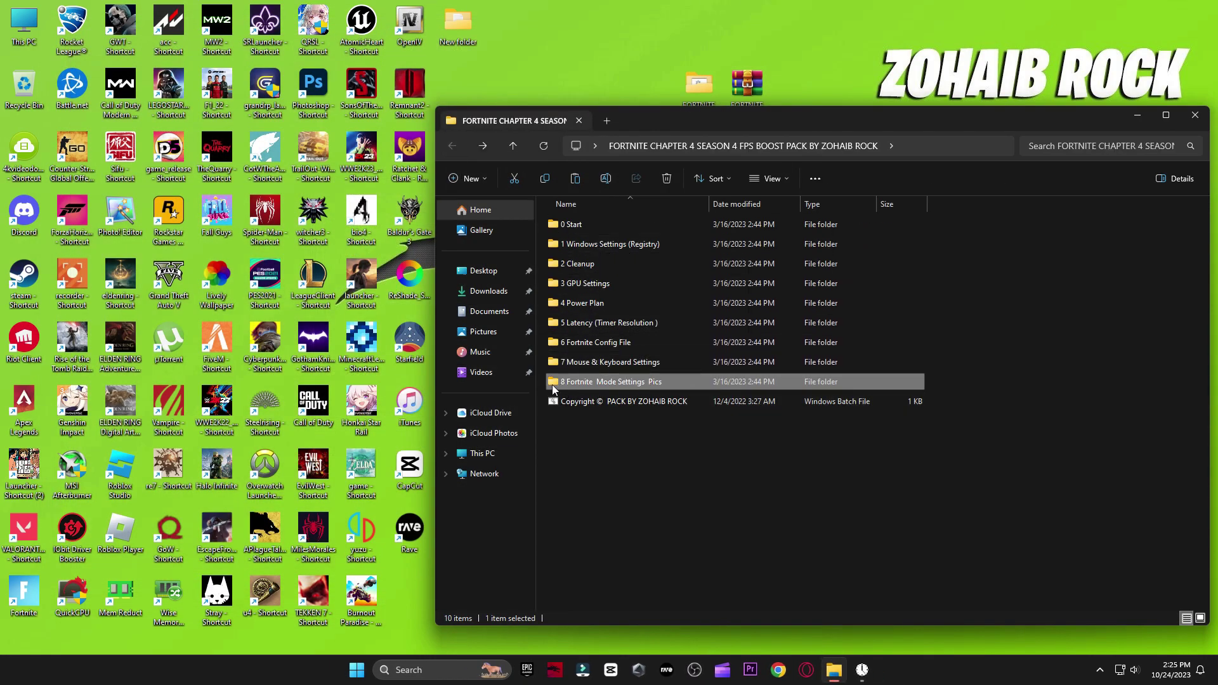
pyautogui.doubleClick(622, 381)
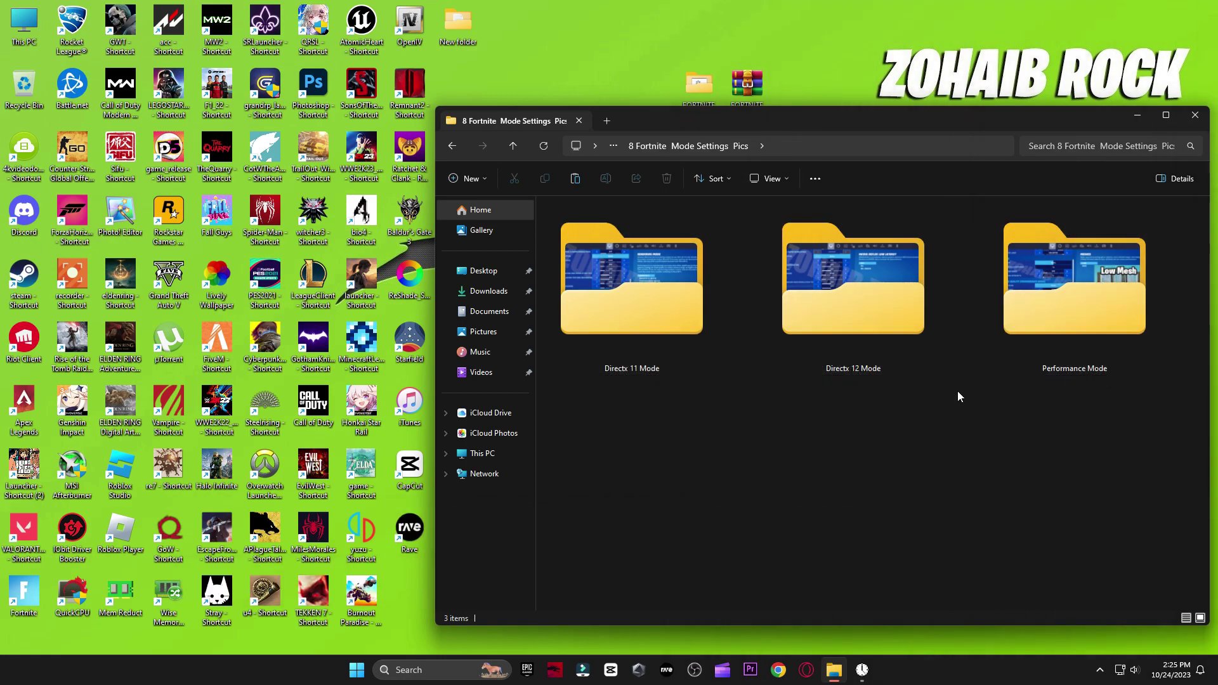
pyautogui.doubleClick(610, 299)
pyautogui.doubleClick(562, 266)
pyautogui.press('Right')
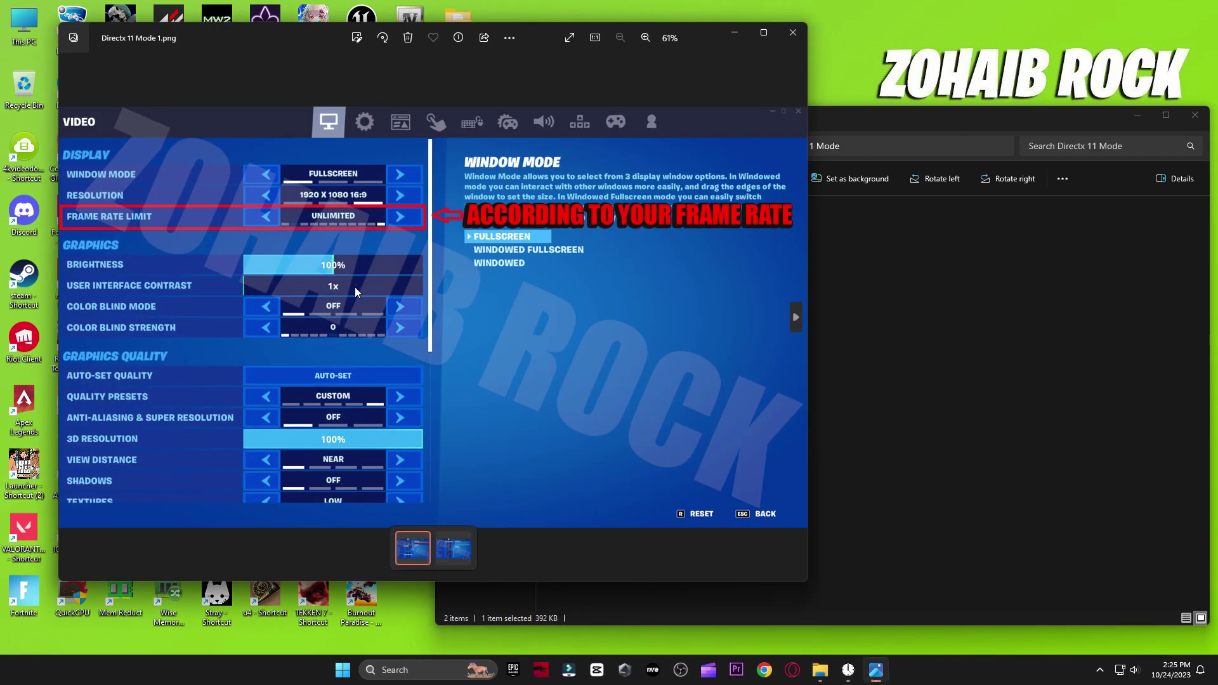
pyautogui.click(793, 33)
pyautogui.hotkey('alt', 'Left')
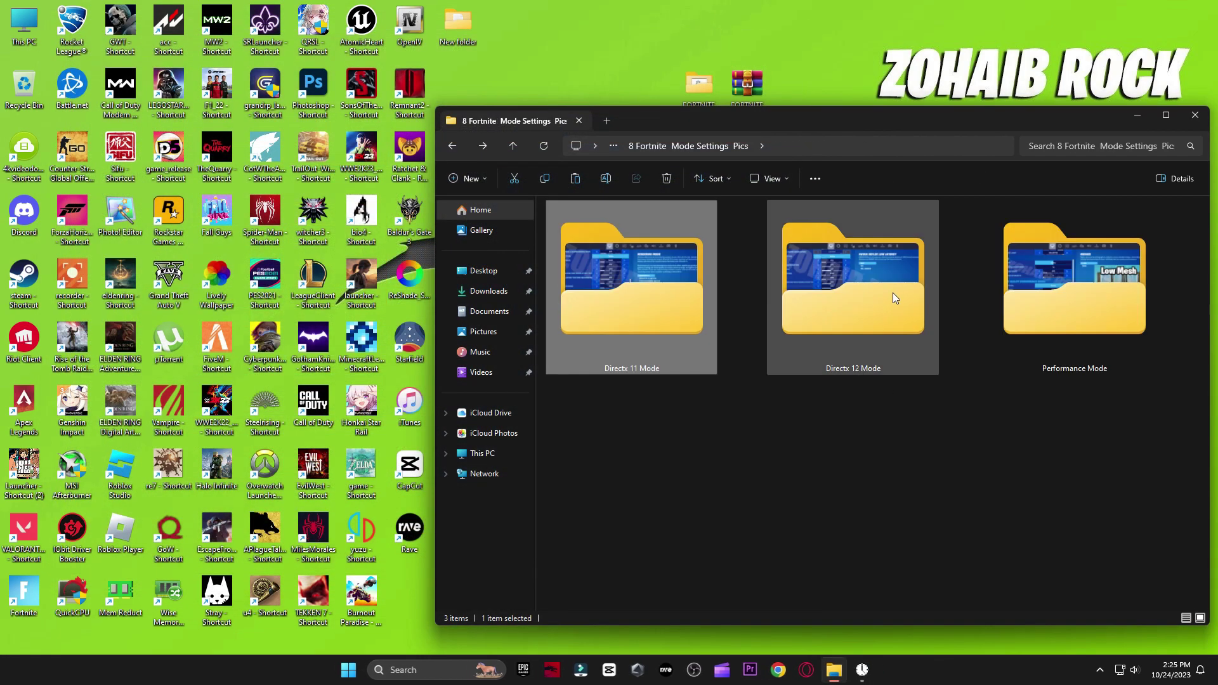
# Step: Review the recommended settings pictures in the "Directx 12 Mode" folder and return to the mode folders
pyautogui.doubleClick(887, 292)
pyautogui.doubleClick(599, 281)
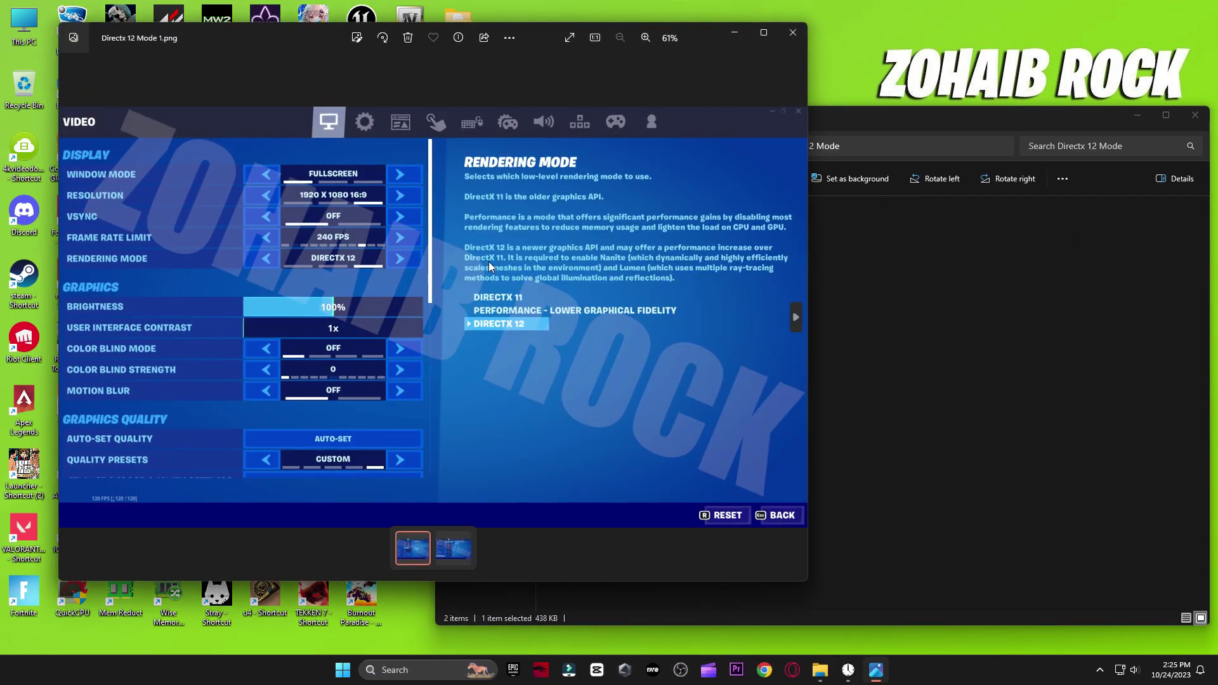
pyautogui.press('Right')
pyautogui.click(793, 33)
pyautogui.hotkey('alt', 'Left')
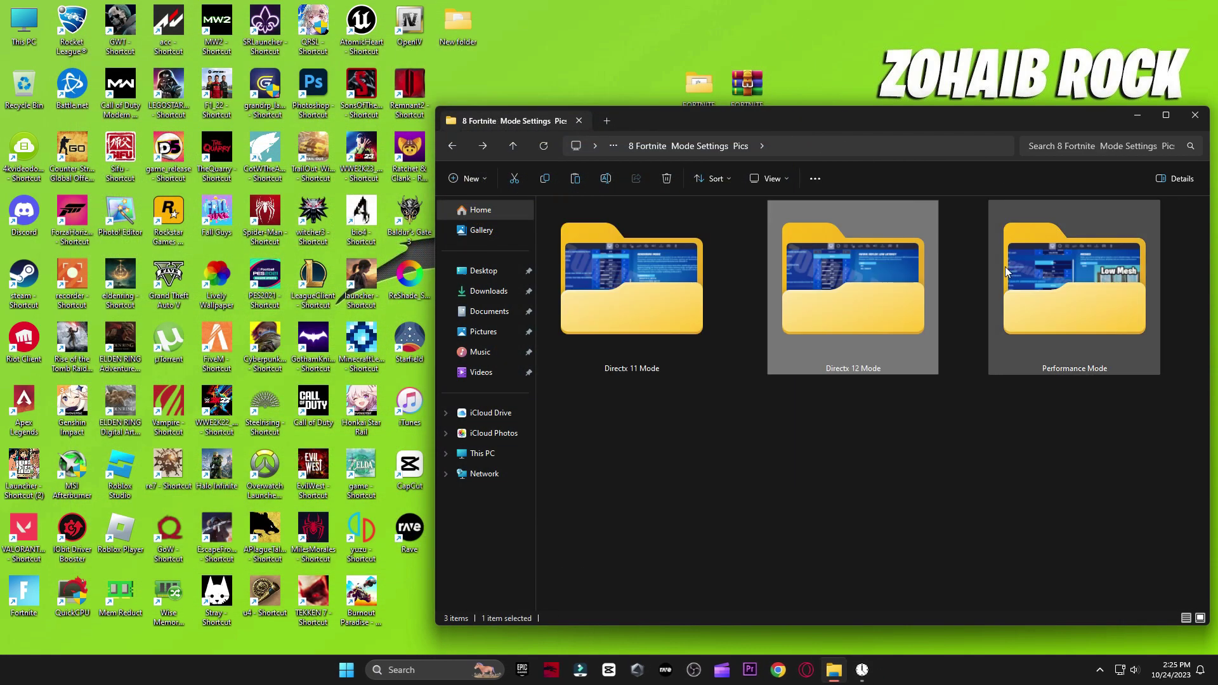
# Step: Review the "Performance Mode" folder's settings pictures through to "Performance Mode Low Meshes" and close the viewer
pyautogui.doubleClick(999, 264)
pyautogui.doubleClick(587, 260)
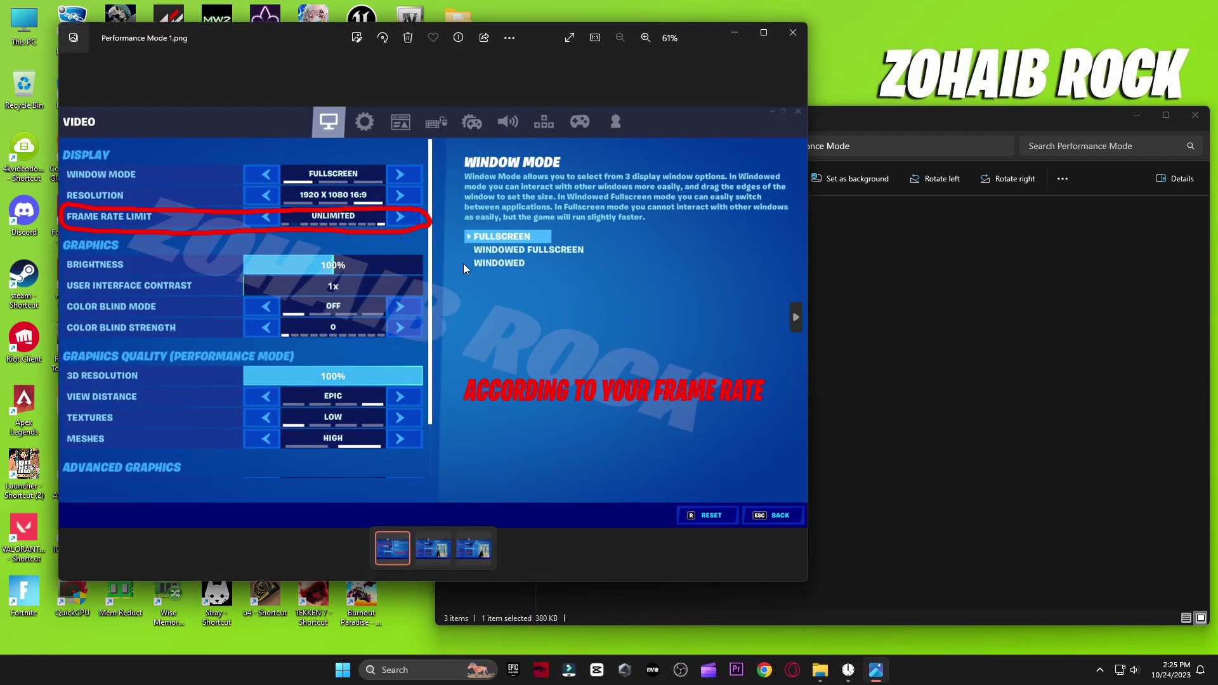
pyautogui.press('Right')
pyautogui.press('Right')
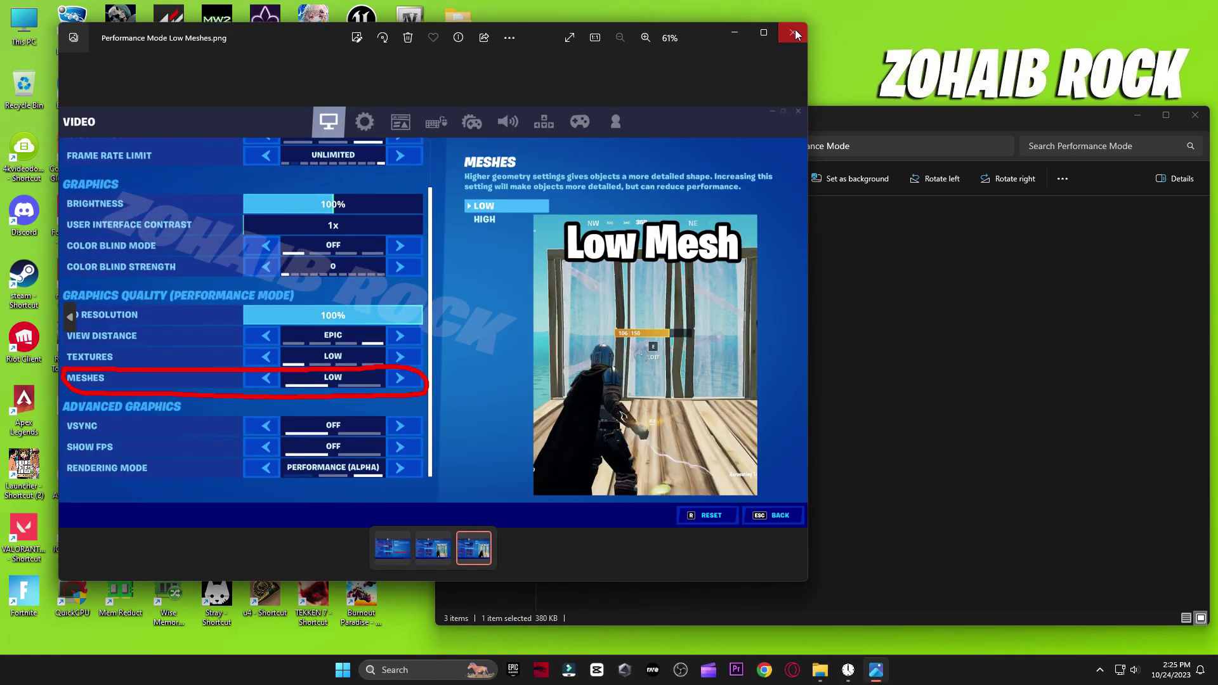
pyautogui.click(793, 33)
# Step: Close the pack folder and restart the PC to apply the changes
pyautogui.click(1196, 115)
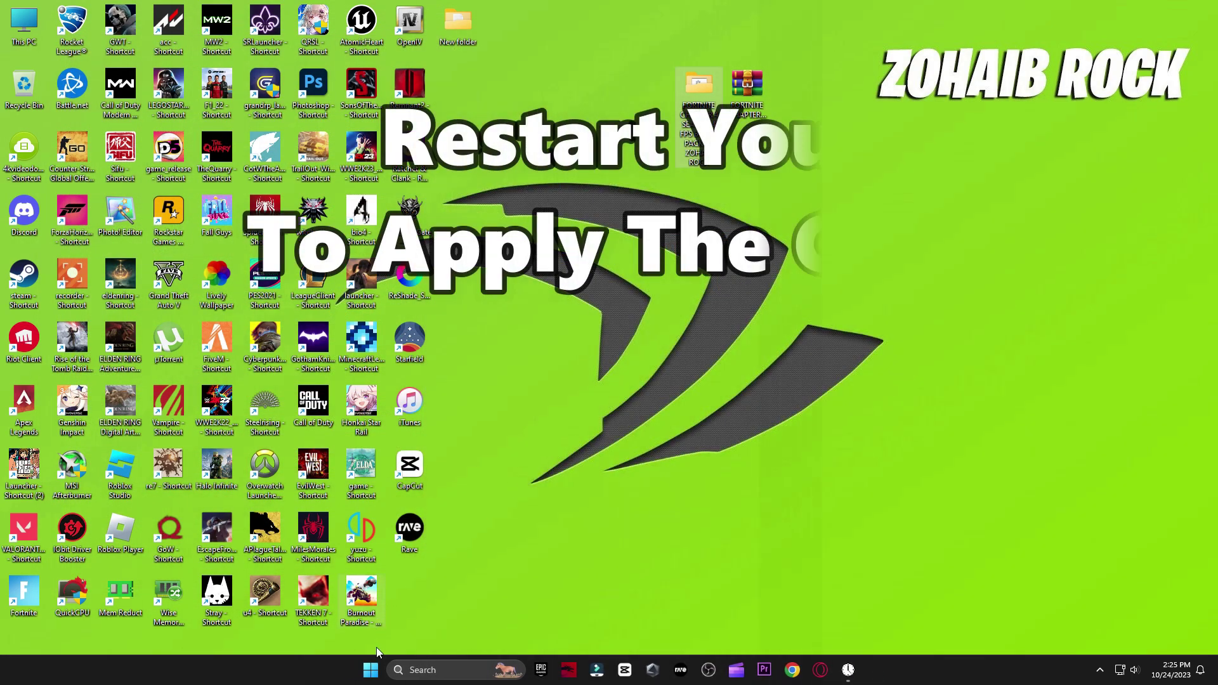
pyautogui.click(371, 669)
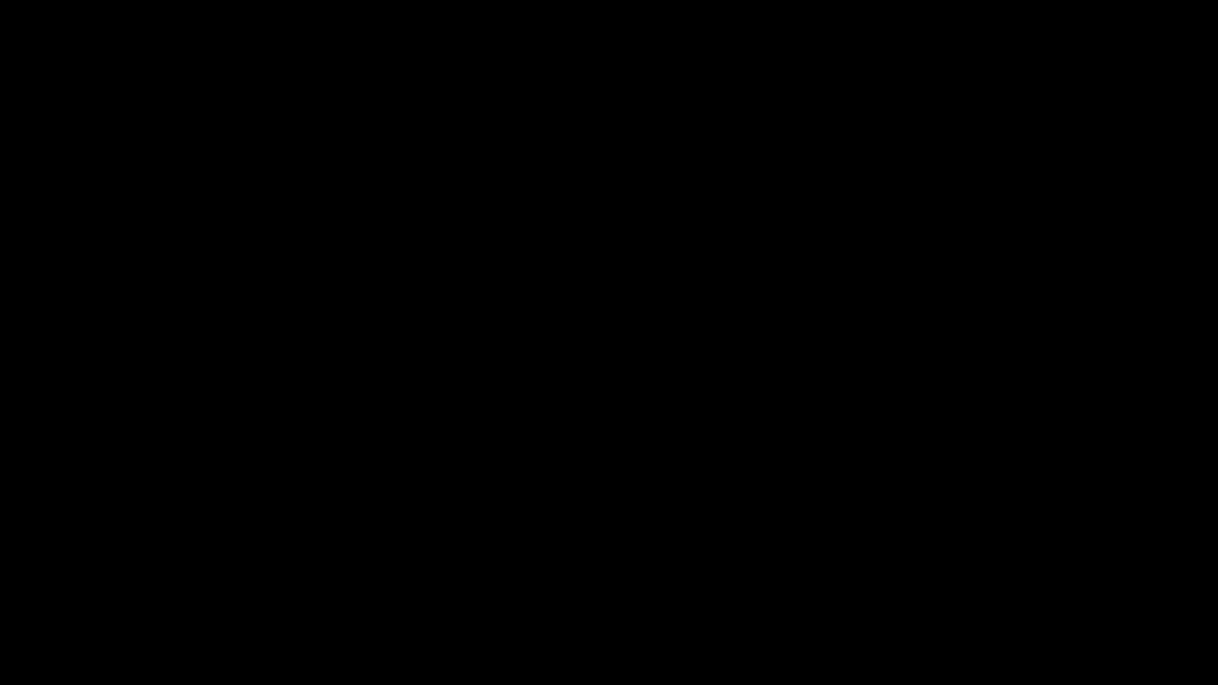